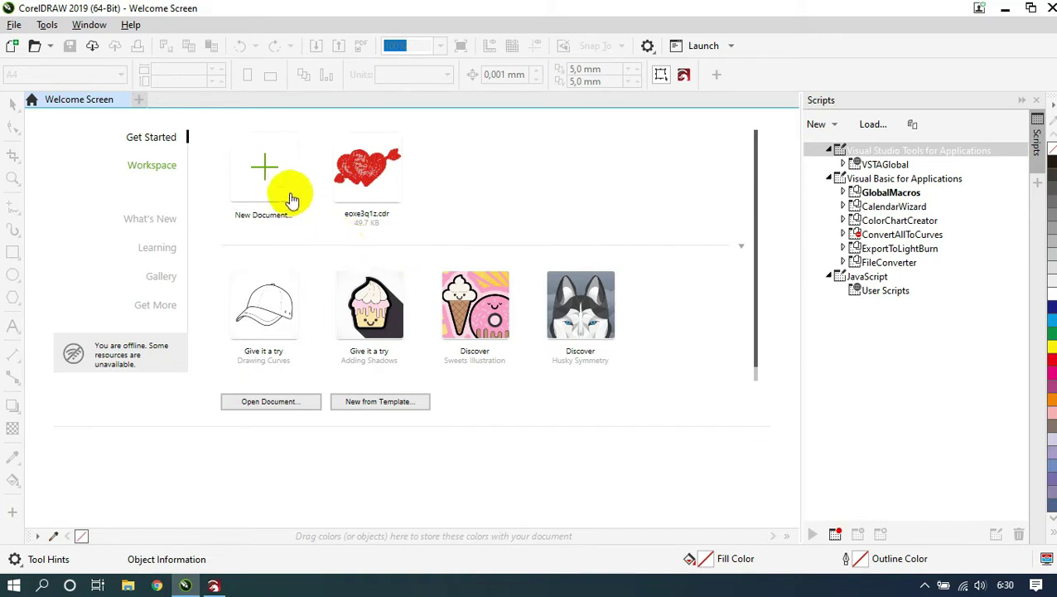
# Step: Create a new portrait Photo Card document in CMYK, 114 x 175 mm, at 700 dpi resolution
pyautogui.click(273, 176)
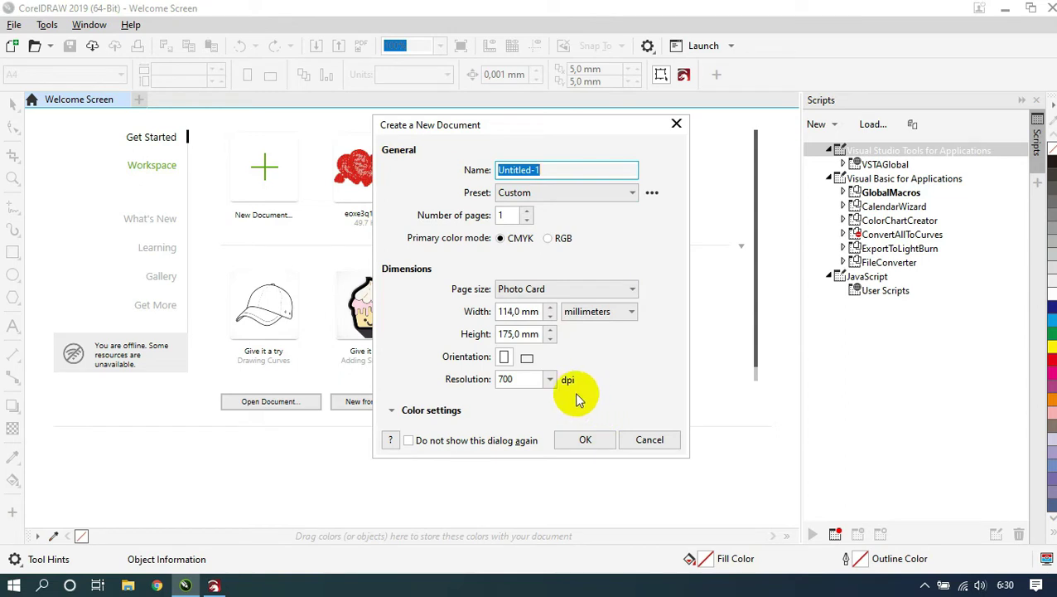
pyautogui.click(548, 379)
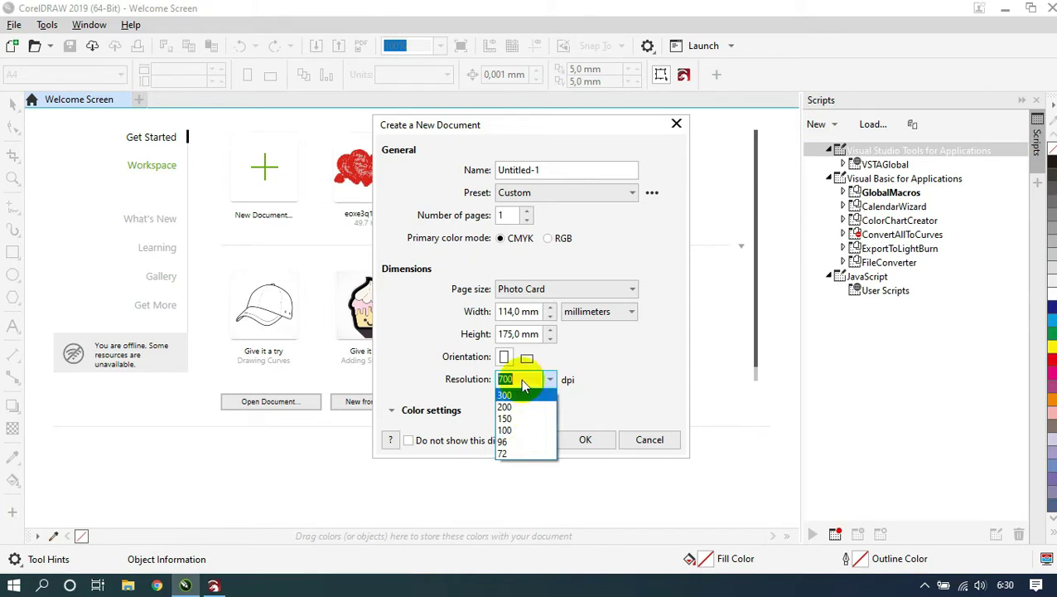
pyautogui.click(603, 383)
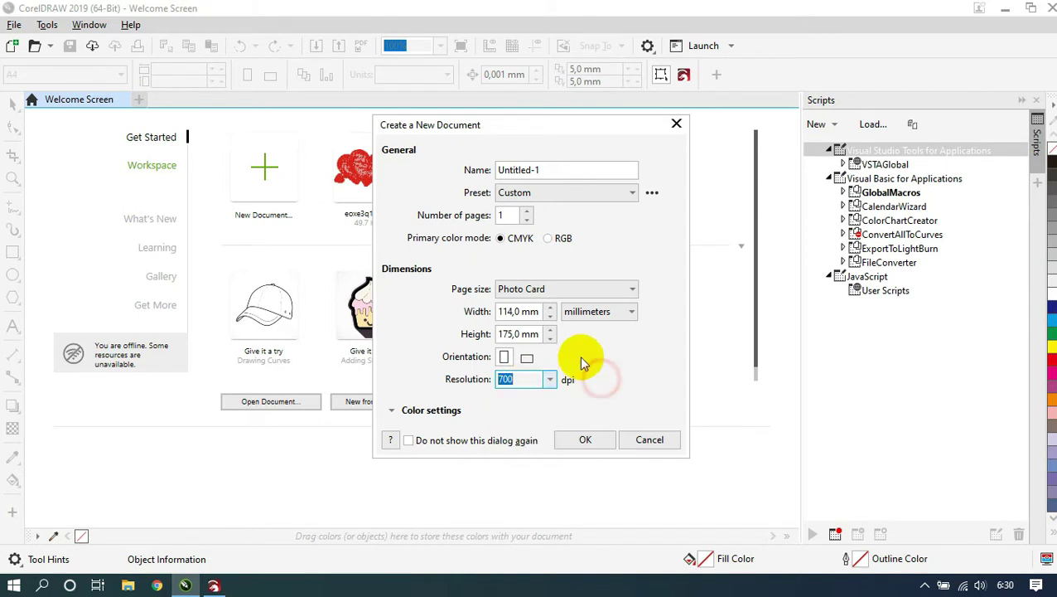
pyautogui.click(589, 435)
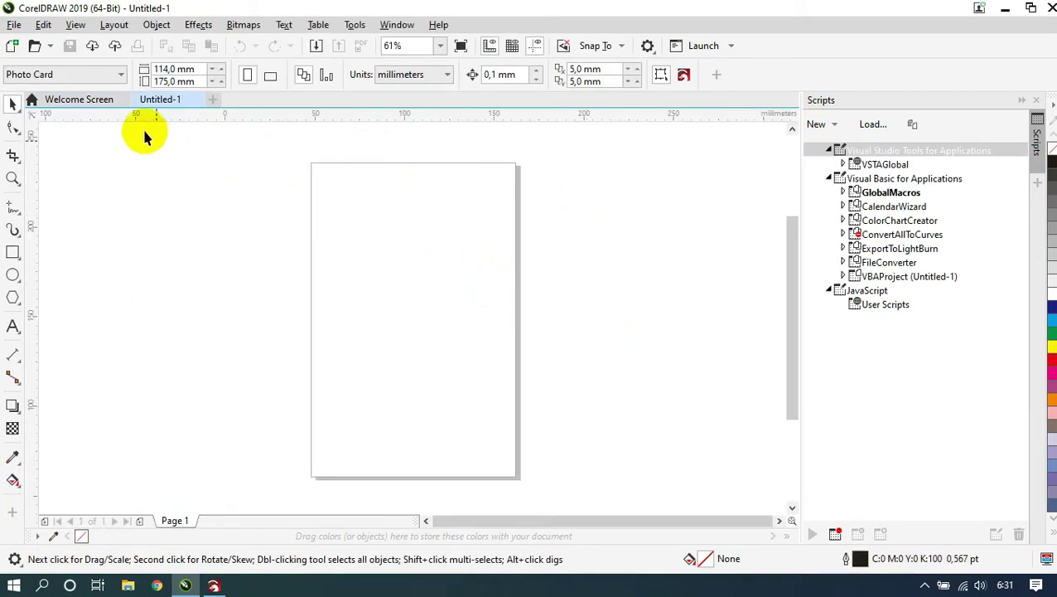
# Step: Import the JPG photo of two adults and a child from the Pictures folder and place it on the page
pyautogui.click(13, 25)
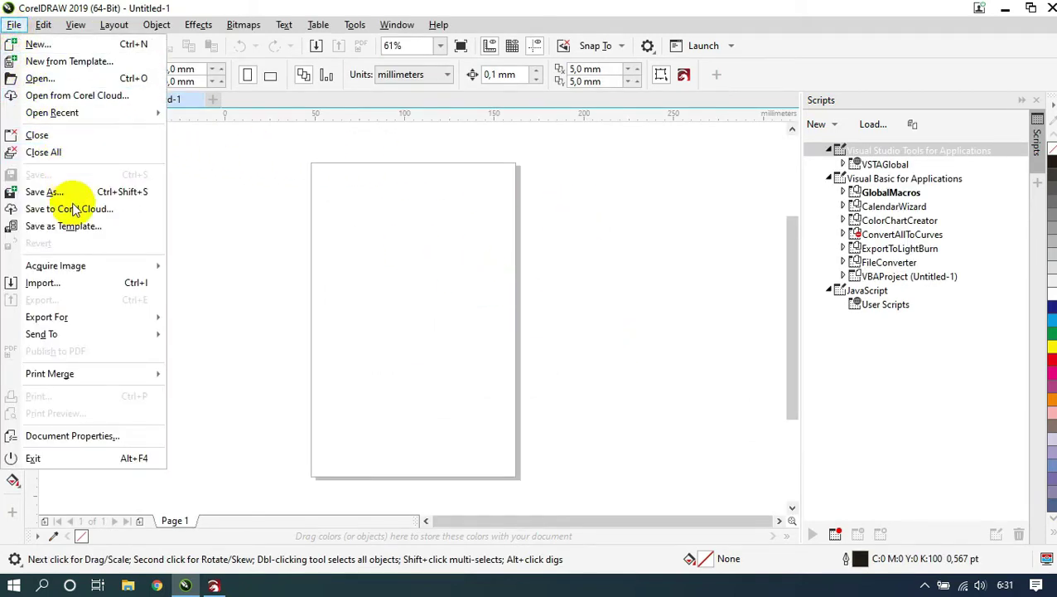
pyautogui.click(79, 284)
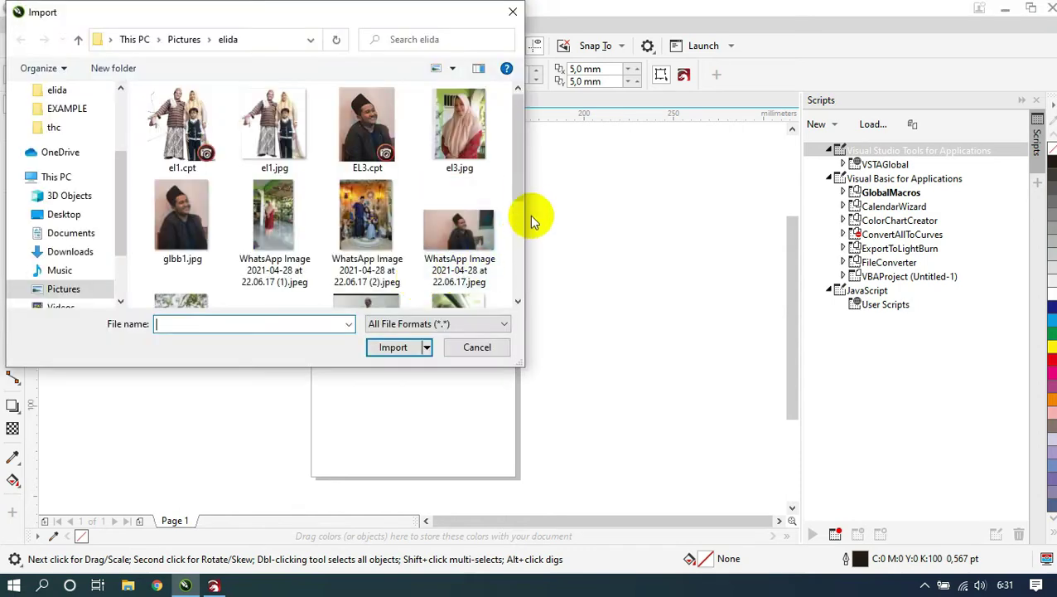
pyautogui.click(184, 40)
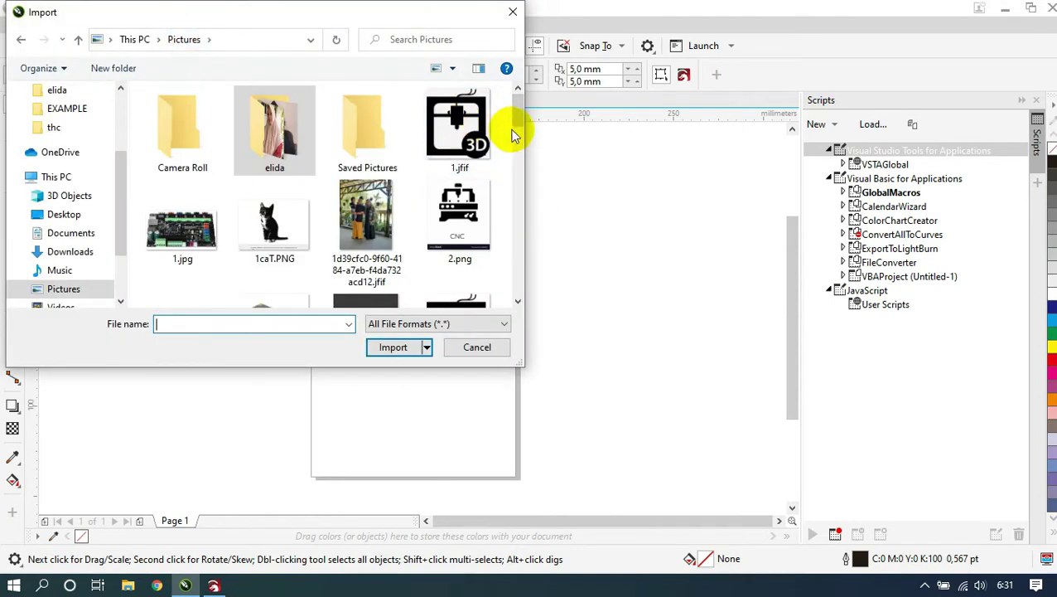
pyautogui.moveTo(517, 108); pyautogui.dragTo(517, 234)
pyautogui.click(462, 170)
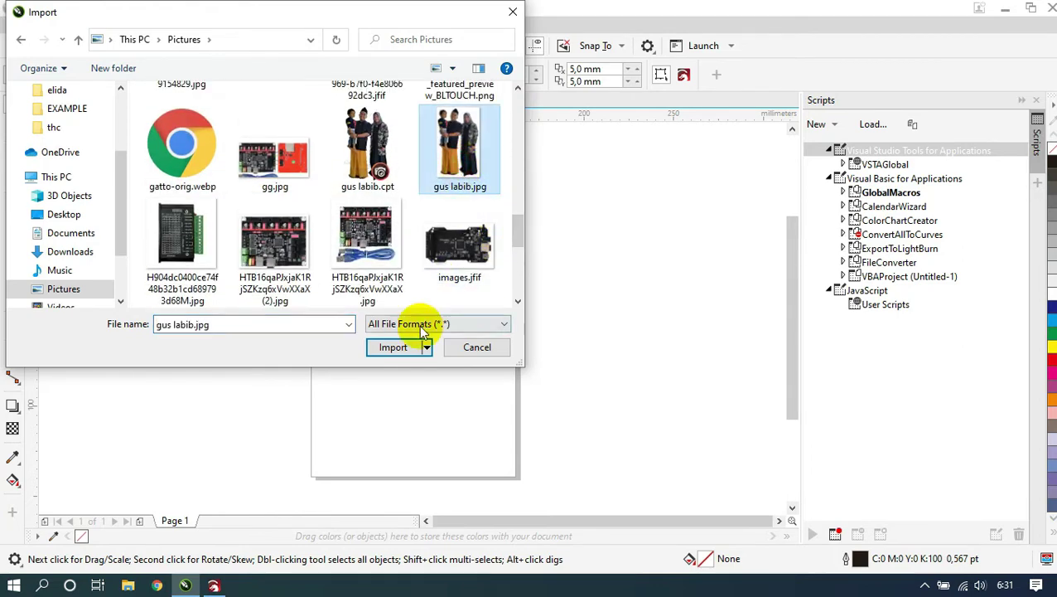
pyautogui.click(398, 347)
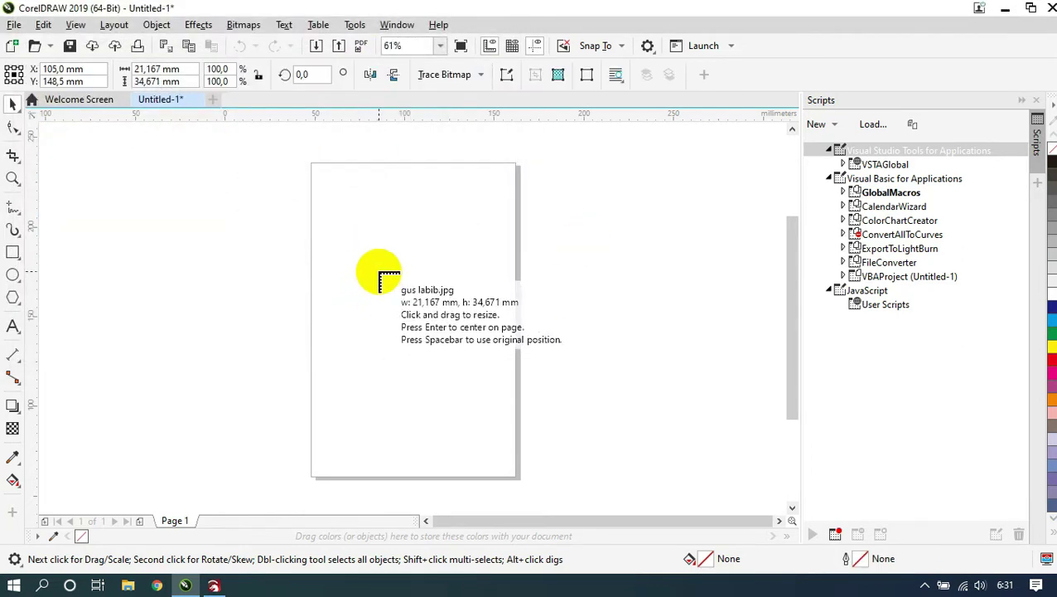
pyautogui.click(380, 273)
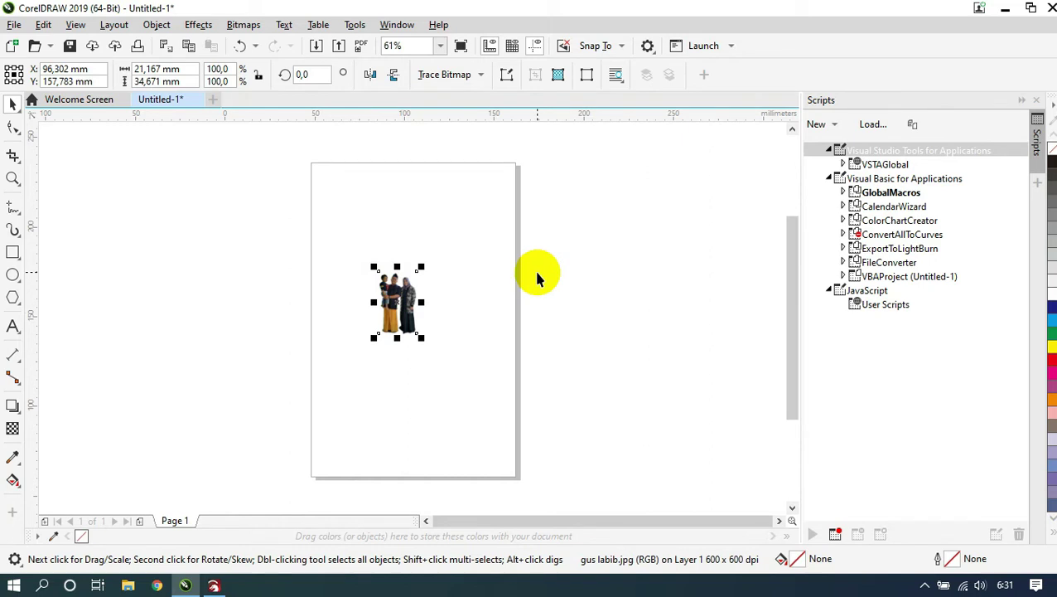
# Step: Resize the imported photo to 90 mm wide and 112 mm high
pyautogui.click(177, 68)
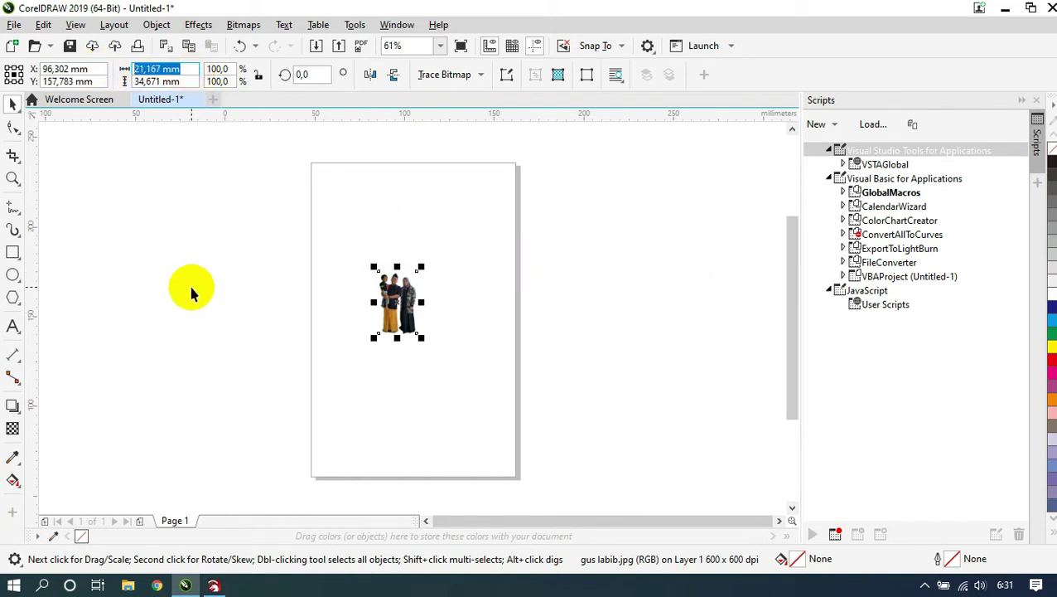
pyautogui.write('90')
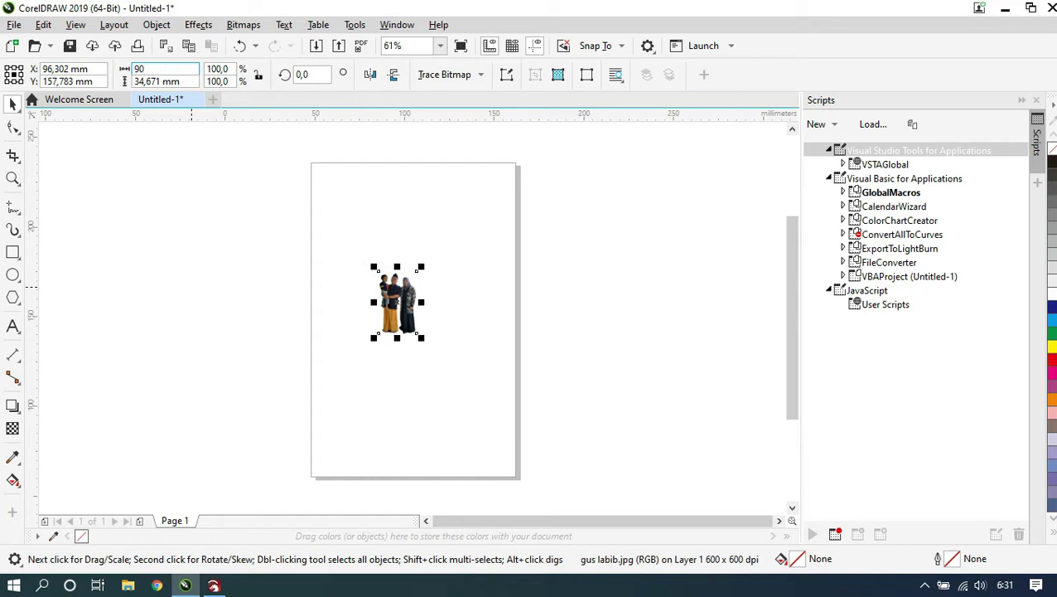
pyautogui.press('Tab')
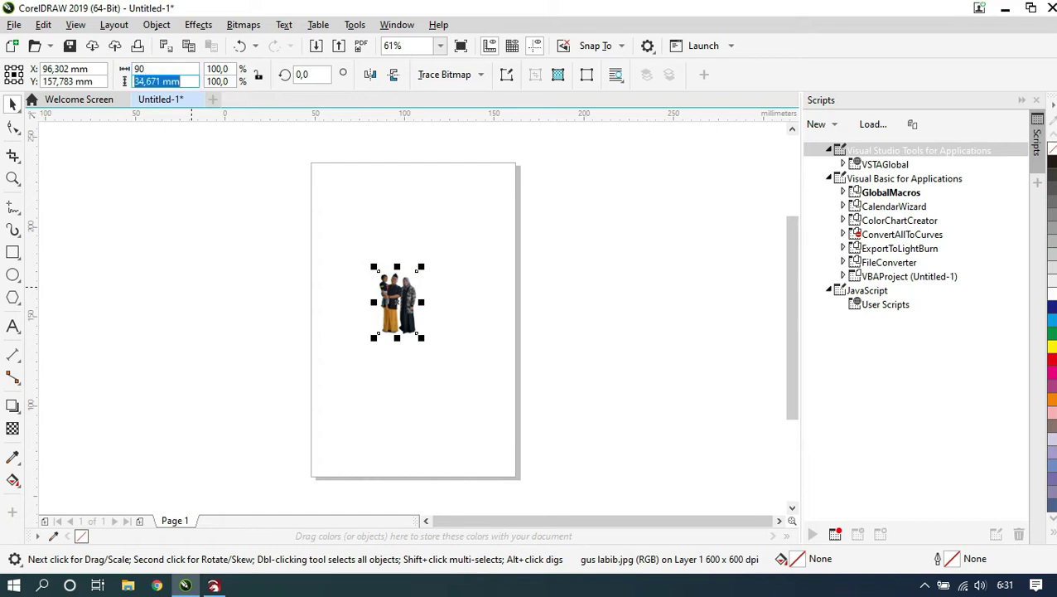
pyautogui.write('112')
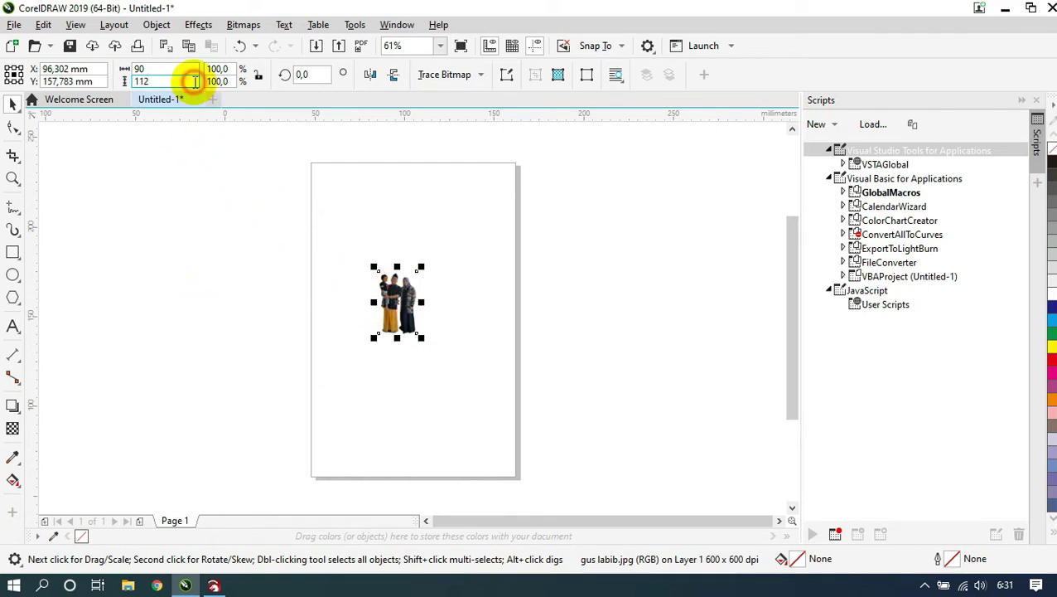
pyautogui.scroll(2, 420, 303)
pyautogui.scroll(2, 419, 304)
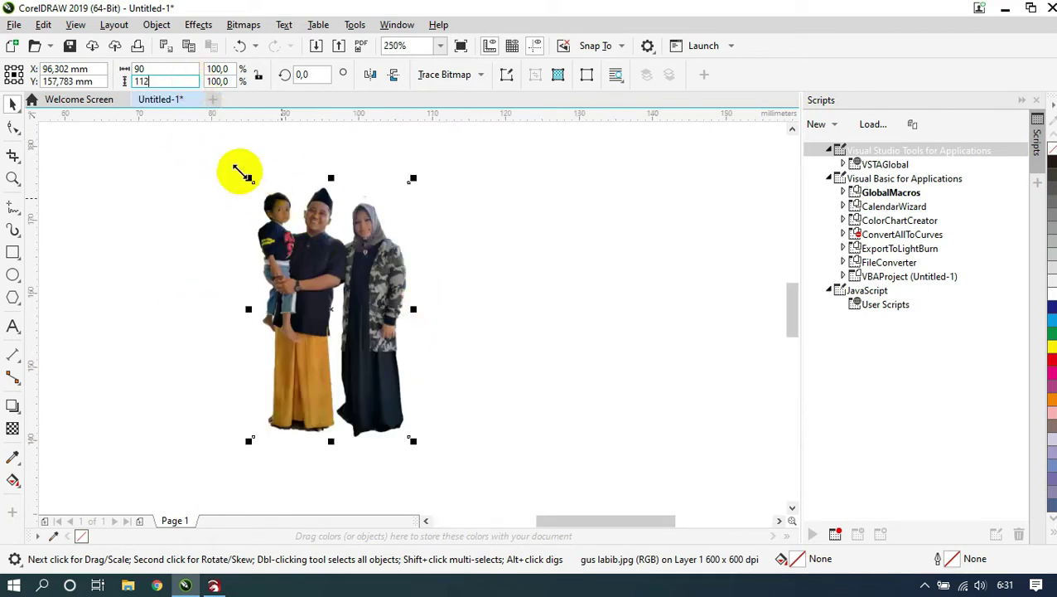
pyautogui.scroll(-4, 338, 251)
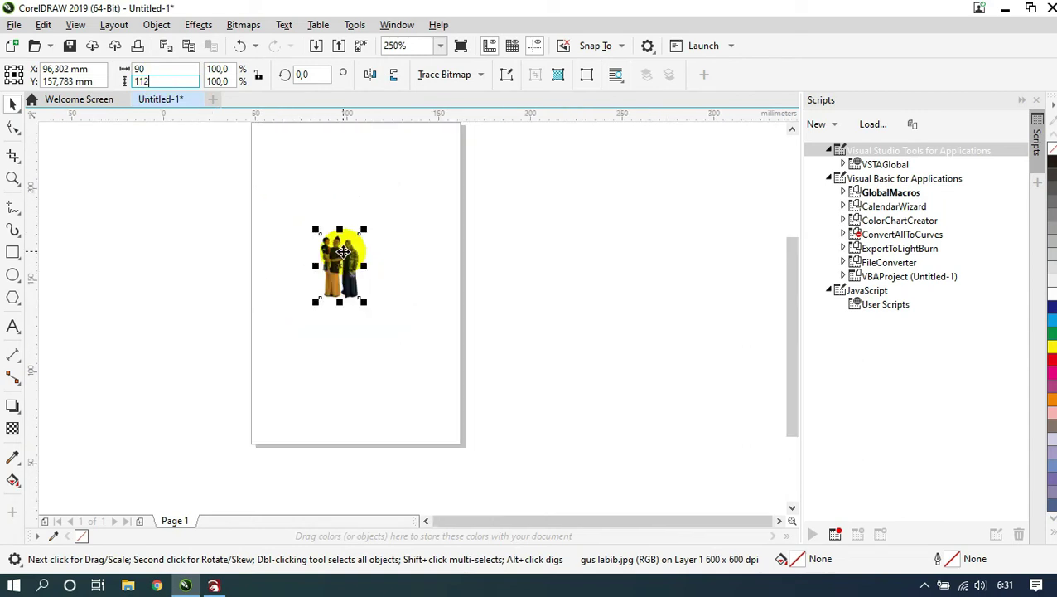
pyautogui.press('Return')
# Step: Move the photo toward the middle of the page, centred at about X 104.8 mm, Y 153.6 mm
pyautogui.click(304, 230)
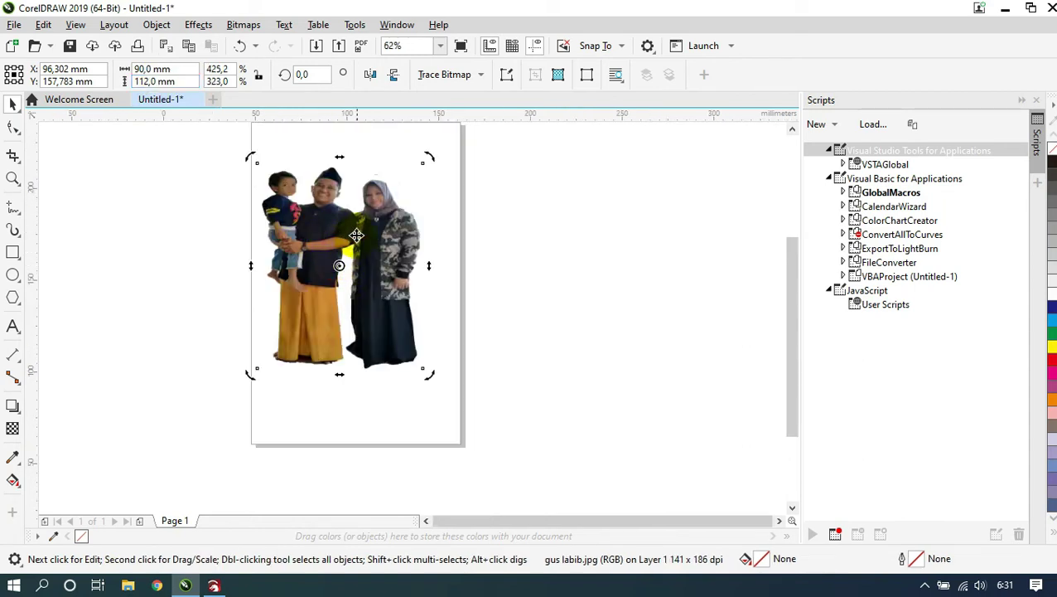
pyautogui.scroll(2, 356, 235)
pyautogui.scroll(-2, 357, 235)
pyautogui.moveTo(356, 236); pyautogui.dragTo(373, 242)
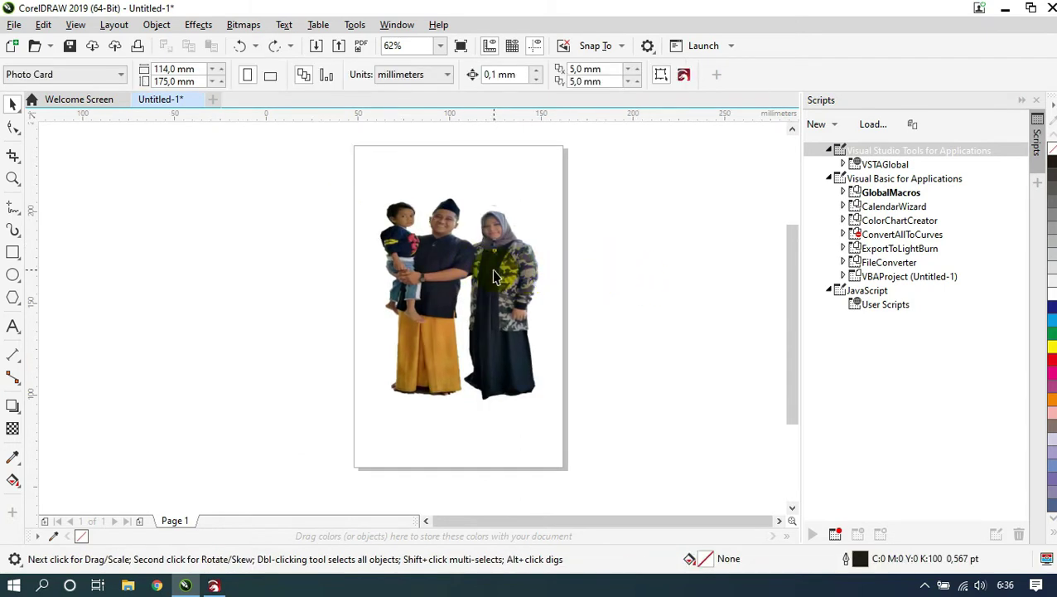
# Step: Start a Black and White (1-bit) mode conversion of the photo with the Line Art conversion method
pyautogui.click(494, 276)
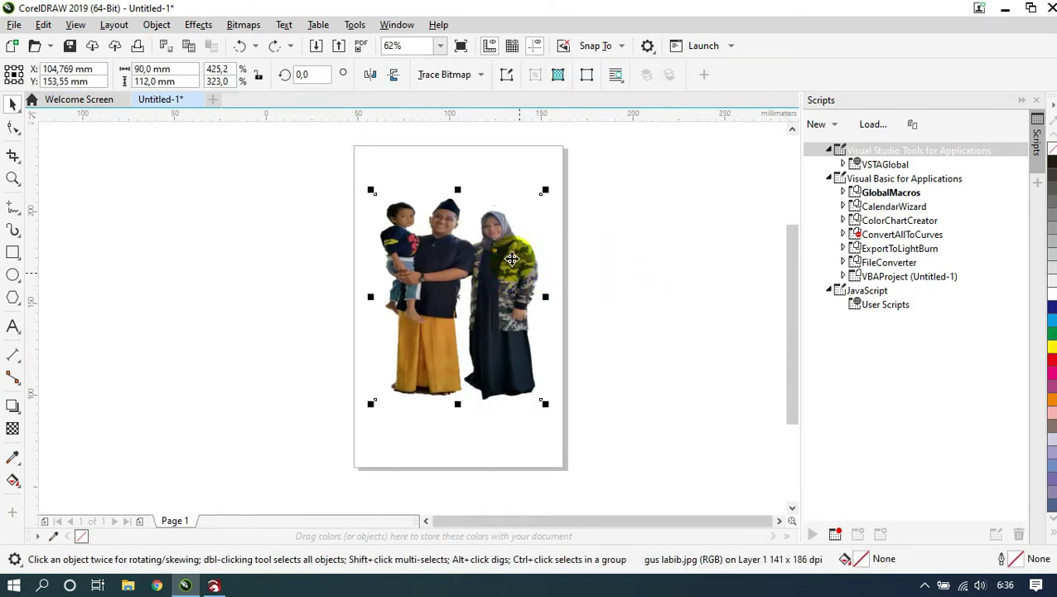
pyautogui.click(248, 28)
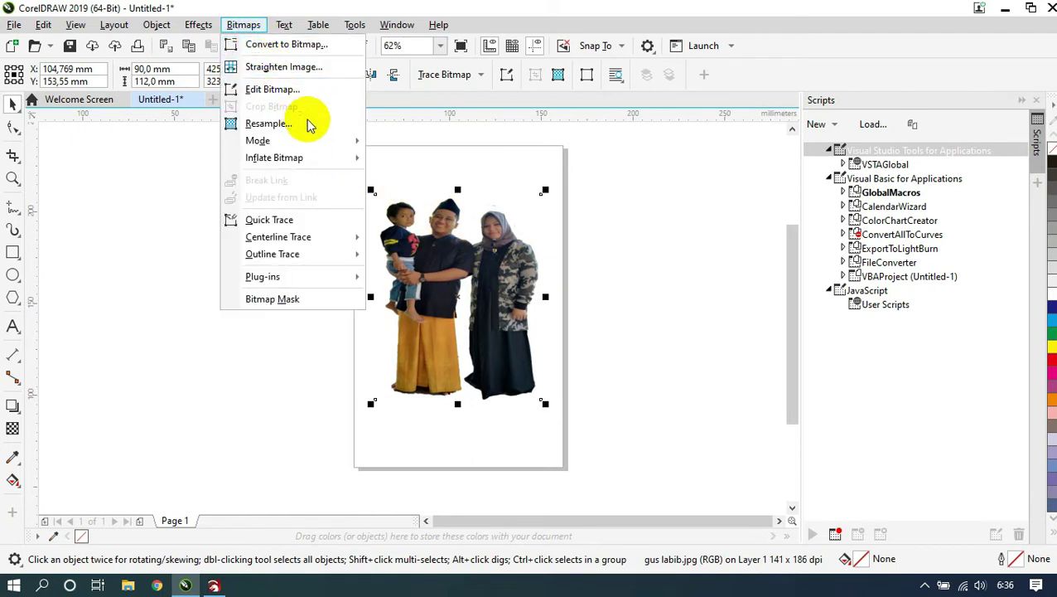
pyautogui.moveTo(331, 140)
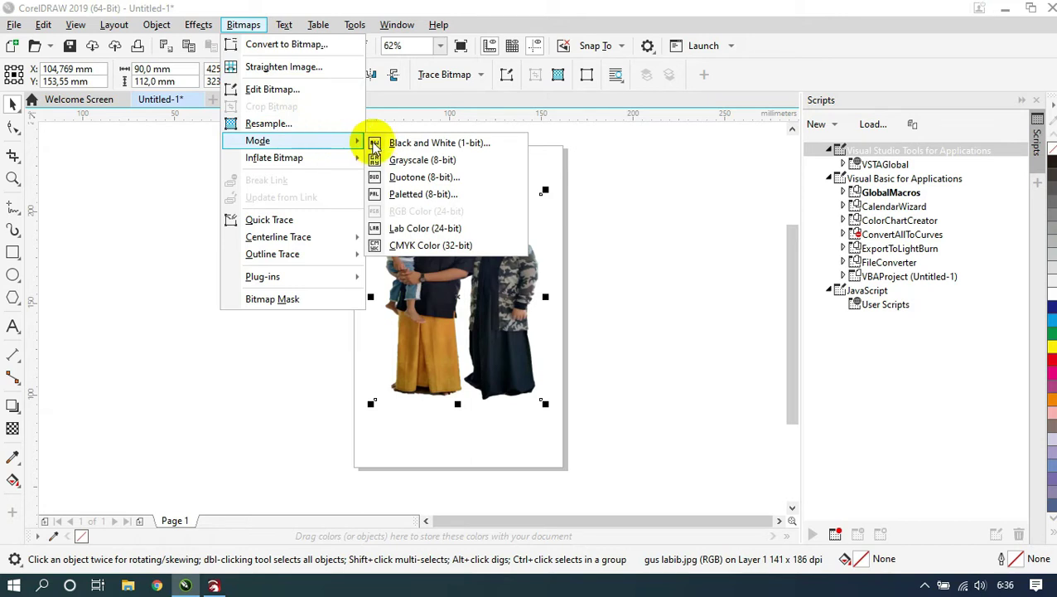
pyautogui.click(496, 147)
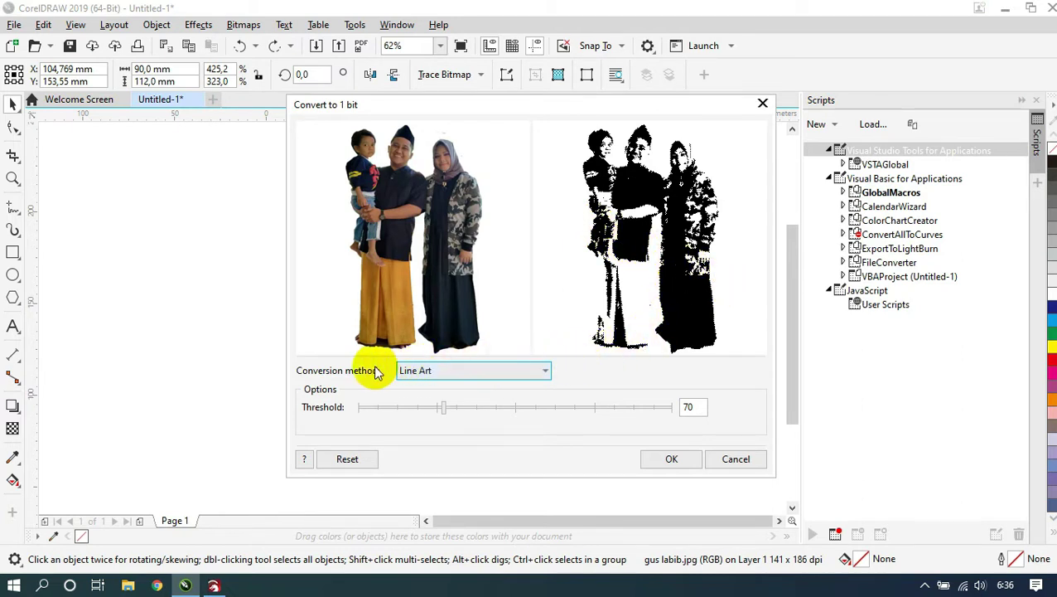
pyautogui.click(506, 376)
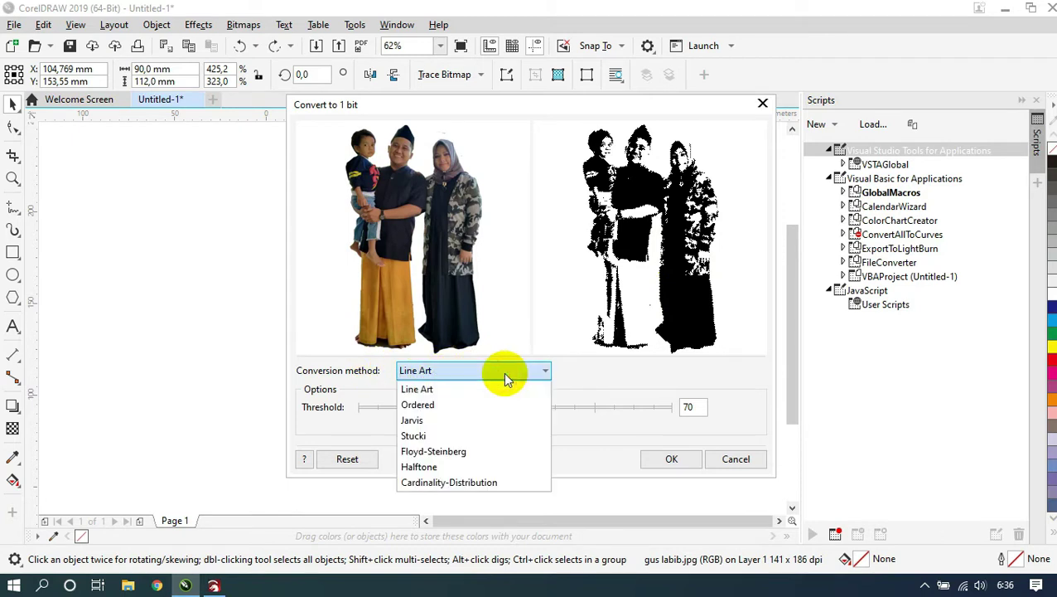
pyautogui.click(492, 388)
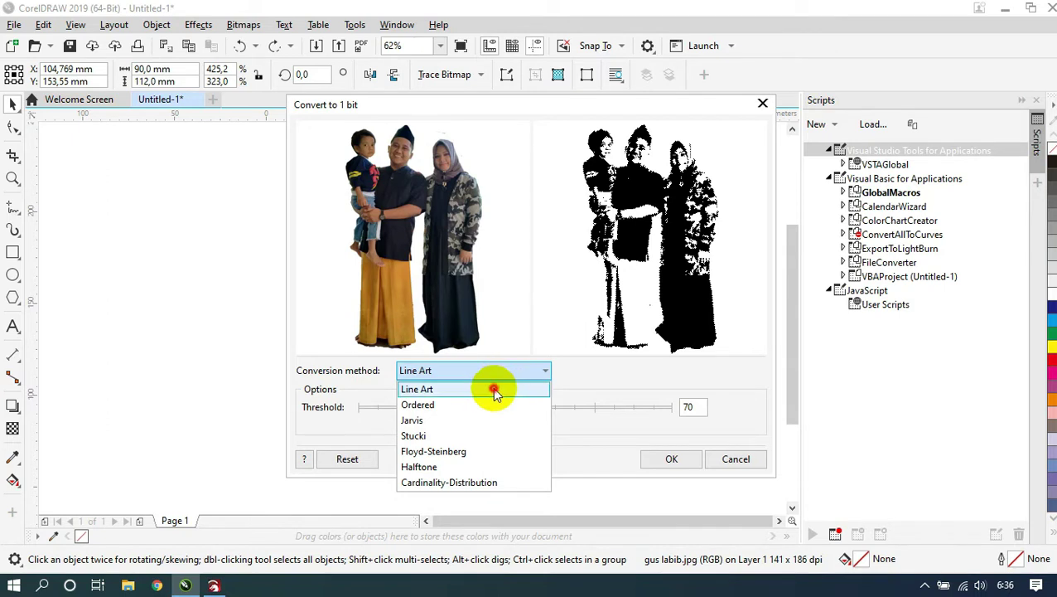
# Step: Compare the Jarvis and Stucki conversion methods in the preview and return to Line Art
pyautogui.click(538, 371)
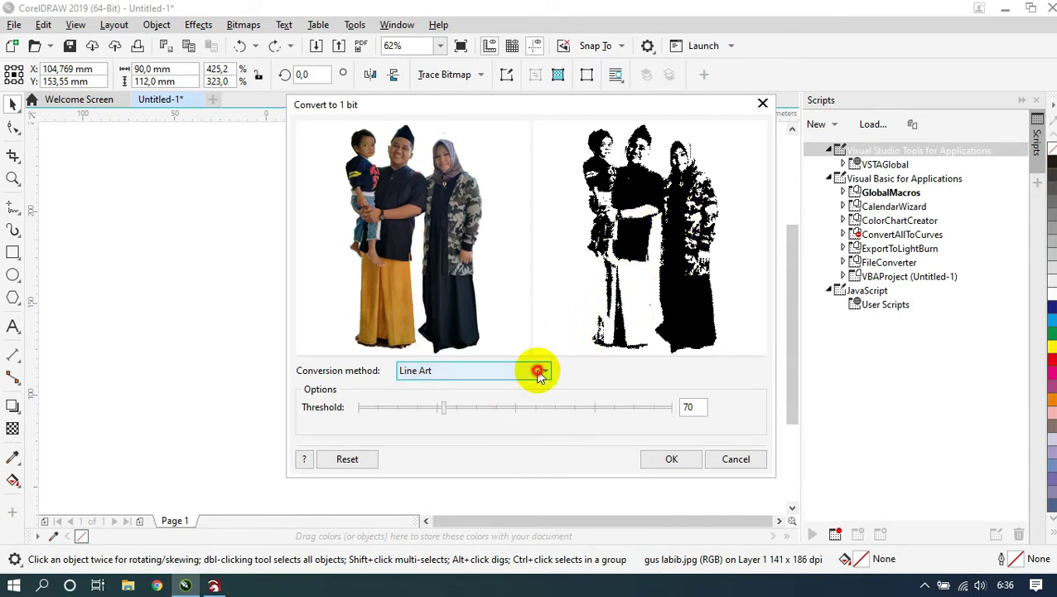
pyautogui.click(504, 406)
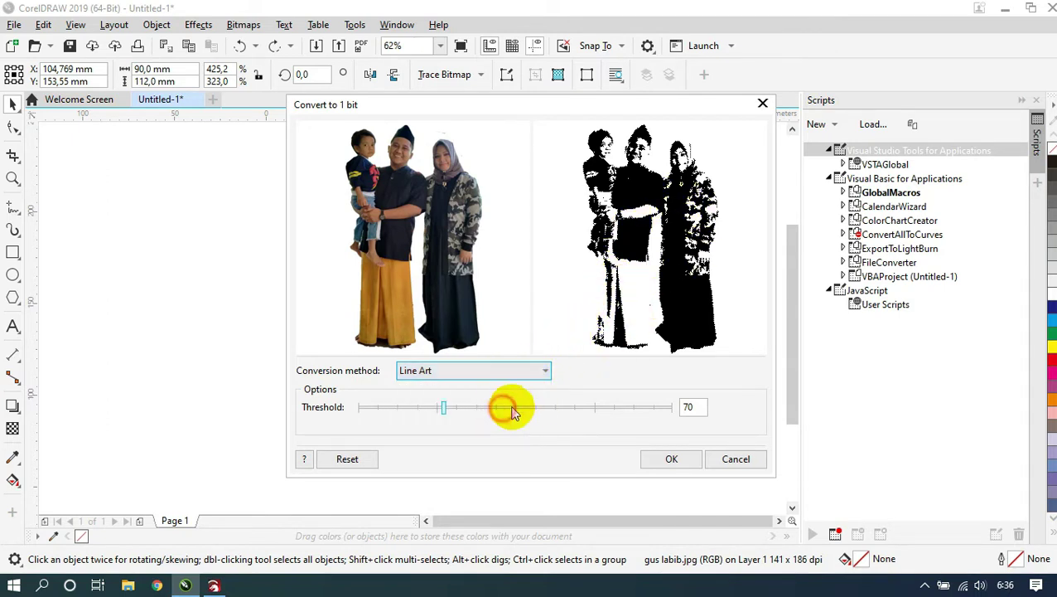
pyautogui.click(540, 371)
pyautogui.click(492, 422)
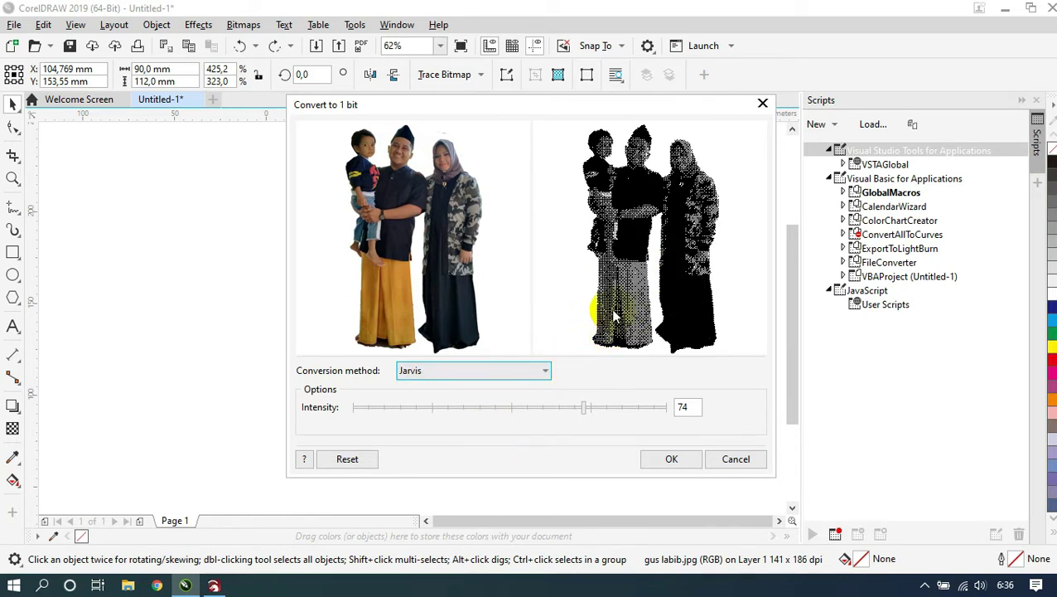
pyautogui.click(541, 370)
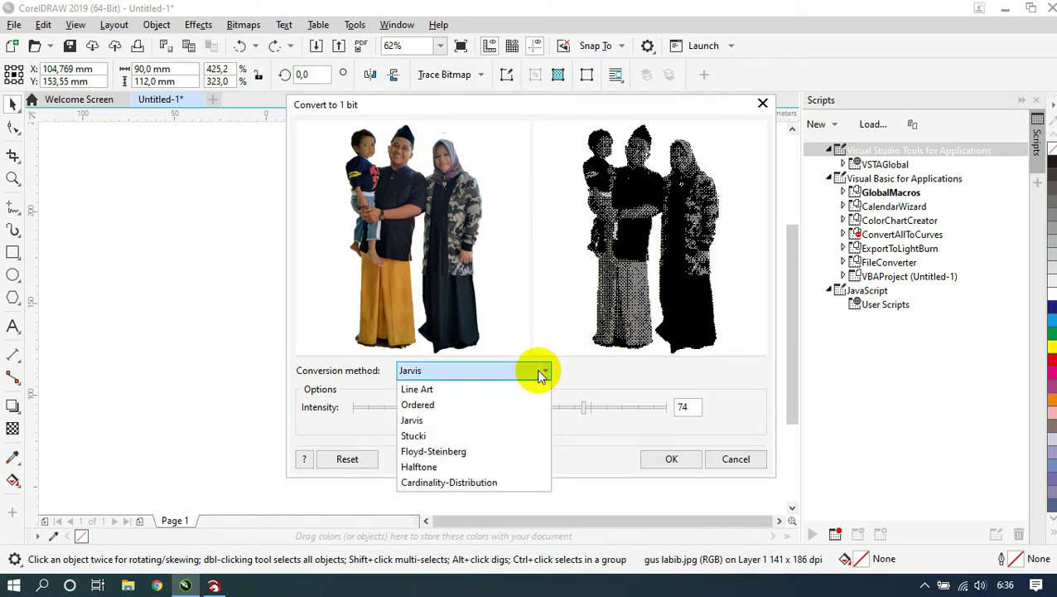
pyautogui.click(521, 428)
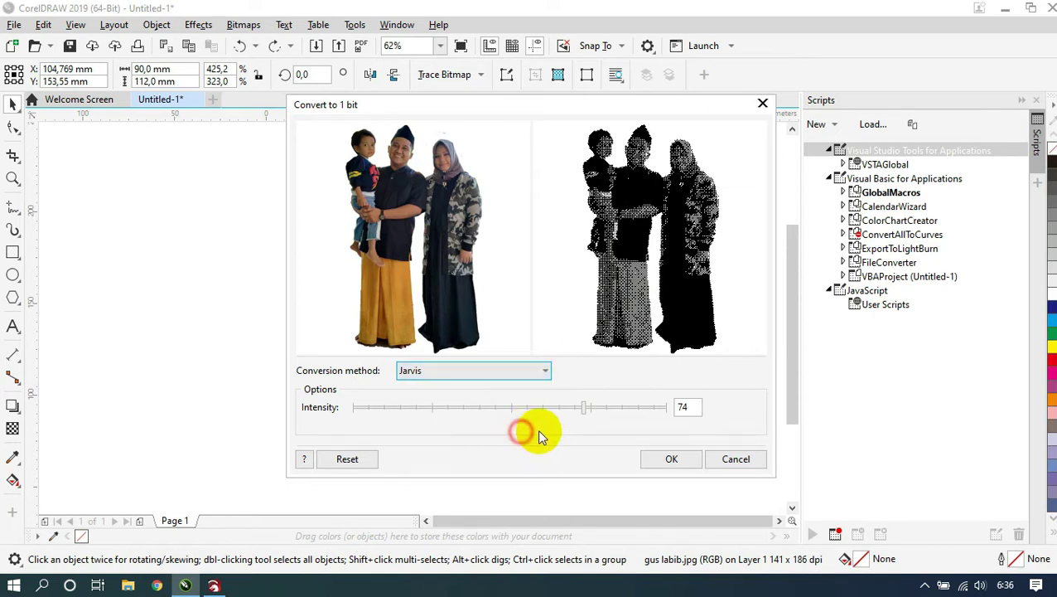
pyautogui.click(540, 373)
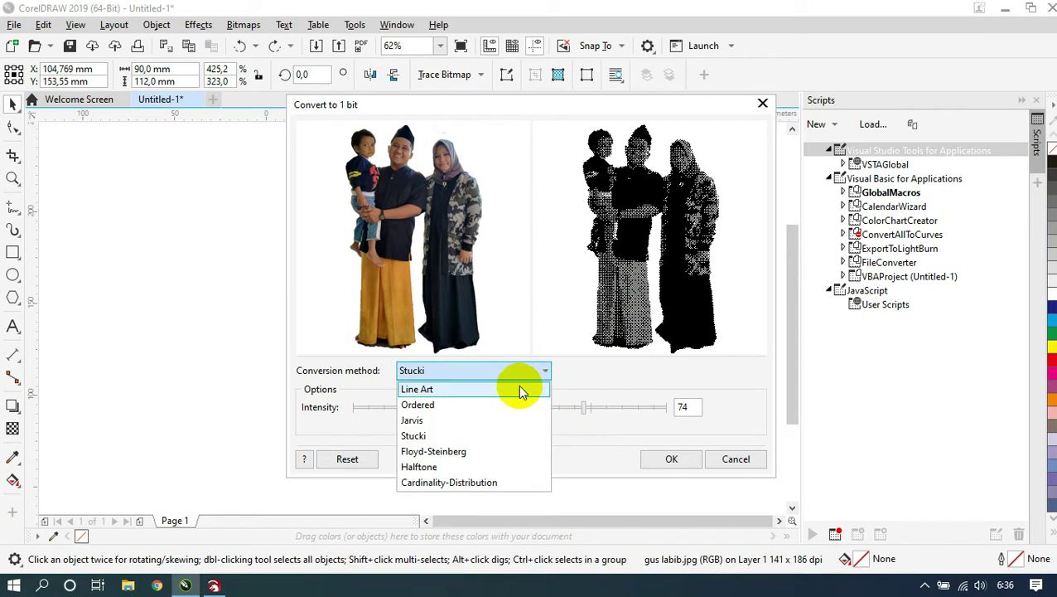
pyautogui.click(521, 391)
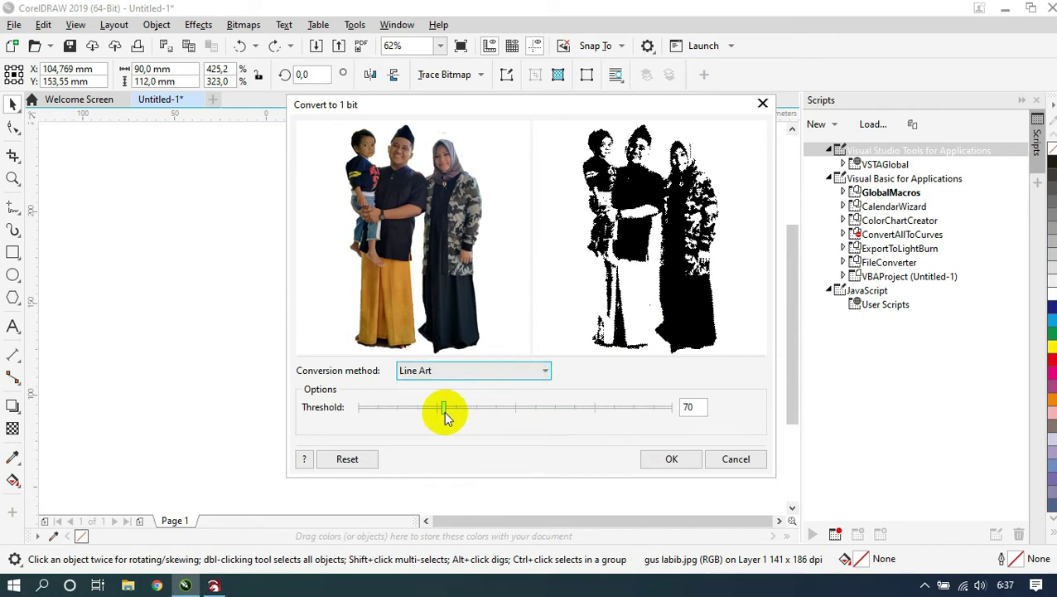
# Step: Try Line Art thresholds of 98 and 85 in the preview and set the threshold to 70
pyautogui.moveTo(445, 415); pyautogui.dragTo(481, 416)
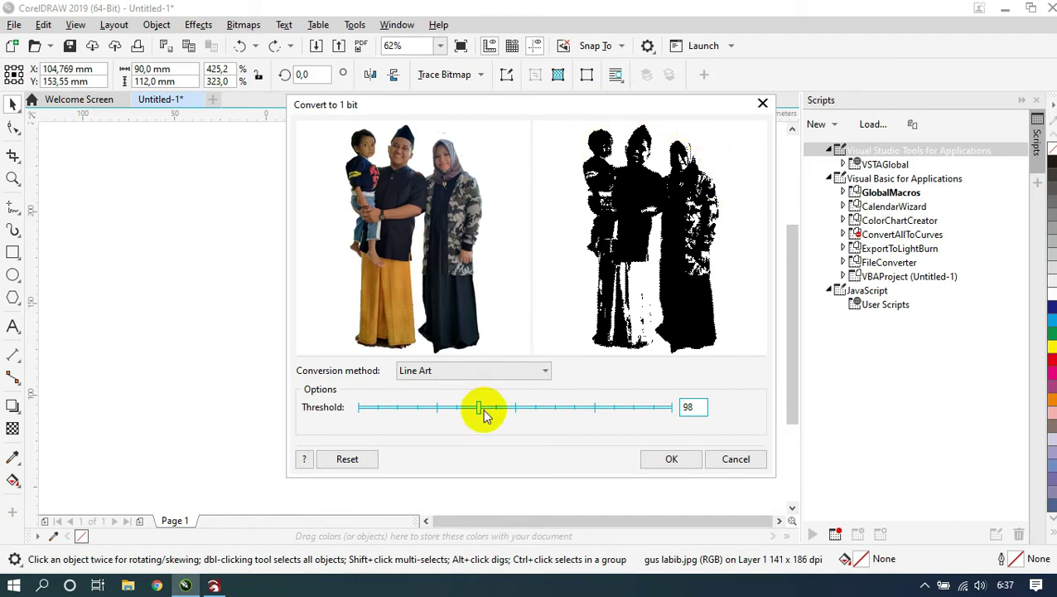
pyautogui.moveTo(485, 415)
pyautogui.mouseDown()
pyautogui.moveTo(543, 412)
pyautogui.moveTo(465, 412)
pyautogui.mouseUp()
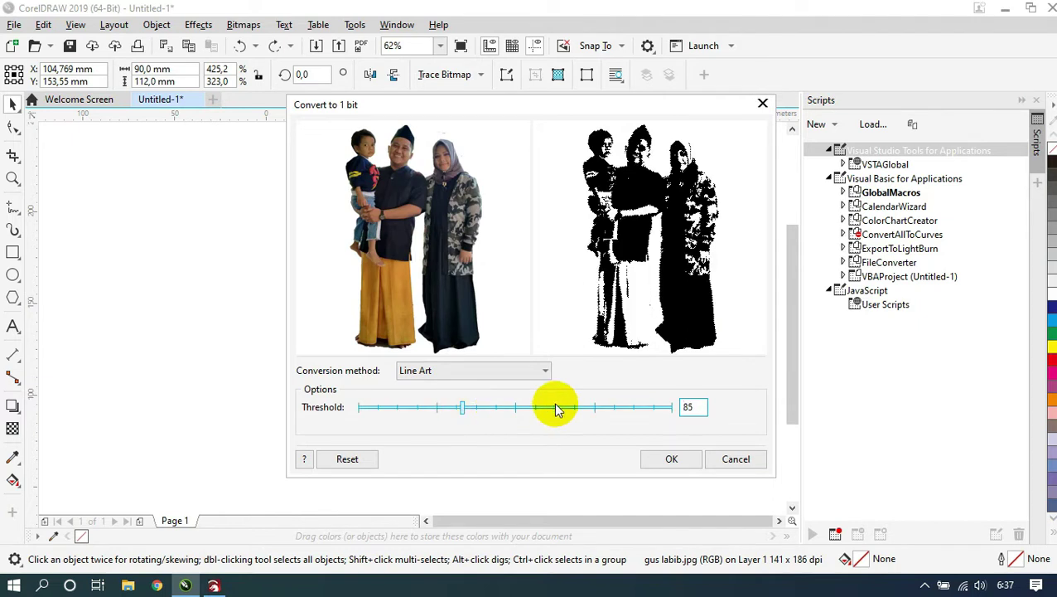
pyautogui.click(693, 408)
pyautogui.doubleClick(693, 408)
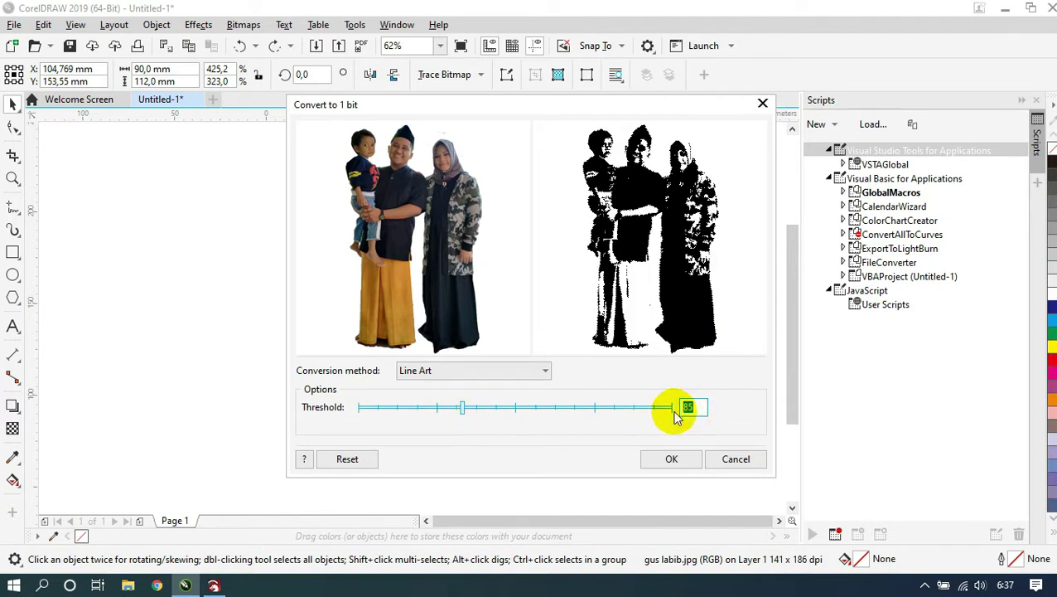
pyautogui.write('70')
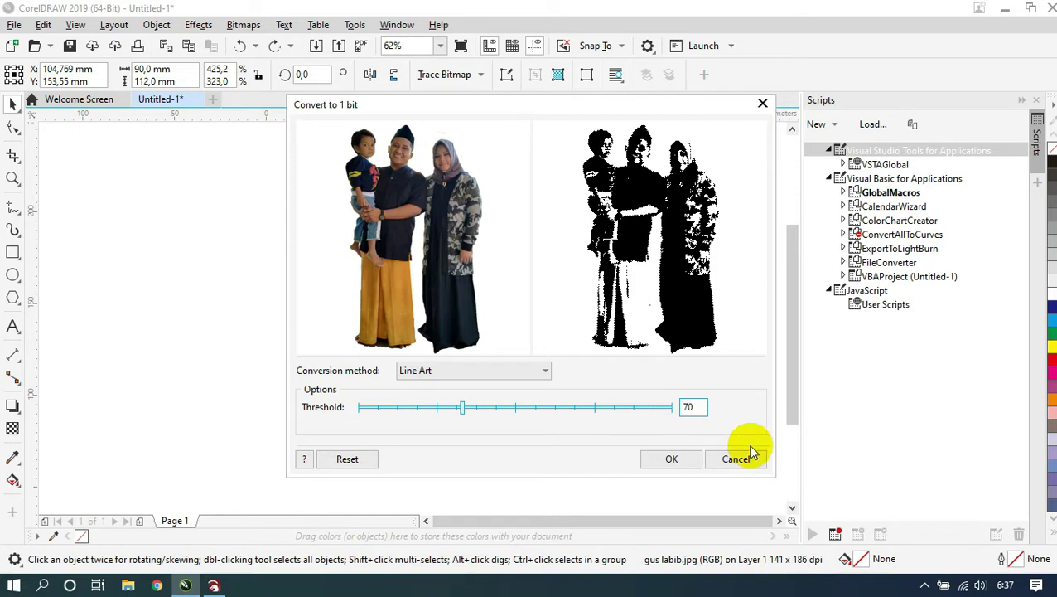
# Step: Set the Line Art threshold to 65 and apply the 1-bit conversion to the family photo
pyautogui.click(465, 414)
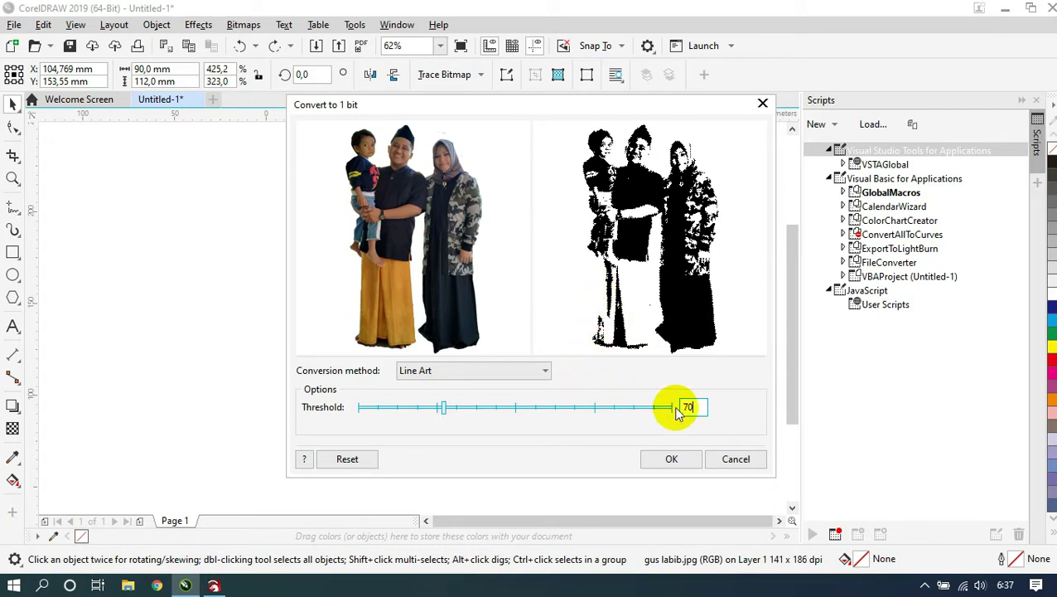
pyautogui.moveTo(692, 406); pyautogui.dragTo(663, 407)
pyautogui.write('65')
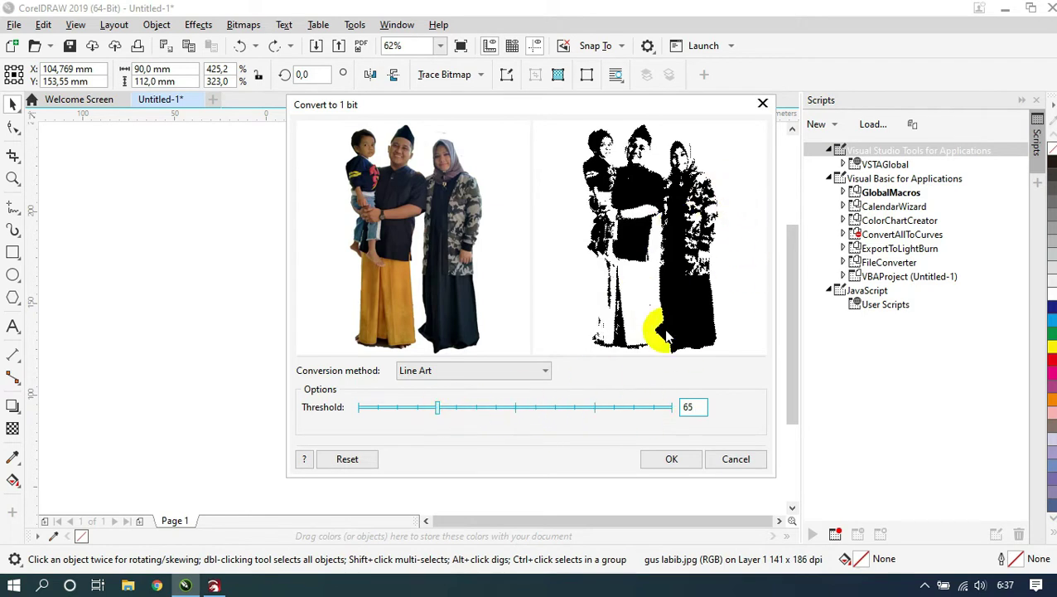
pyautogui.click(673, 457)
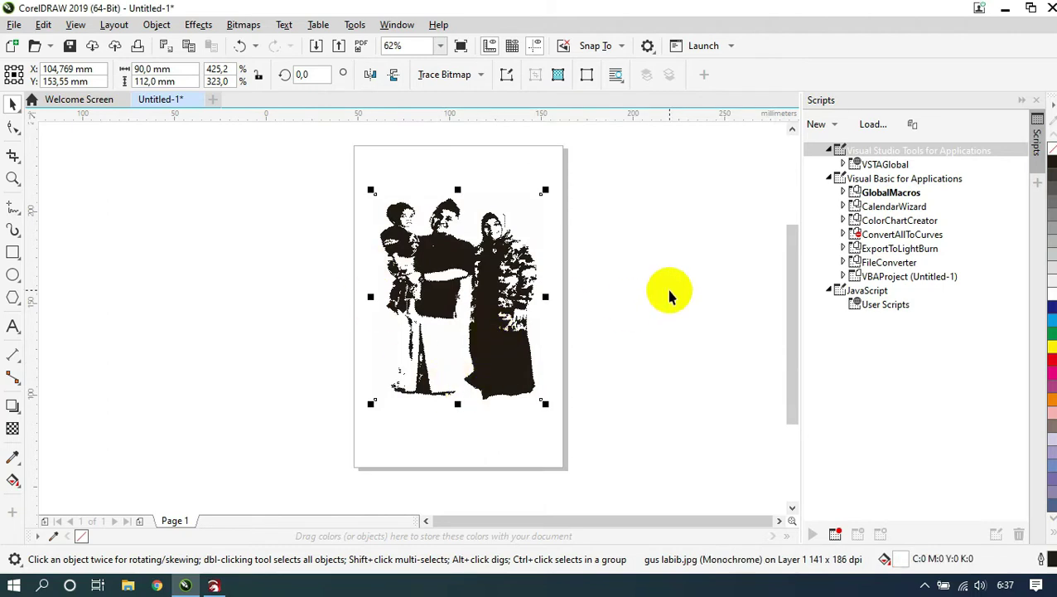
# Step: Deselect the black-and-white bitmap, export the page with the LightBurn export macro and switch to LightBurn
pyautogui.click(670, 297)
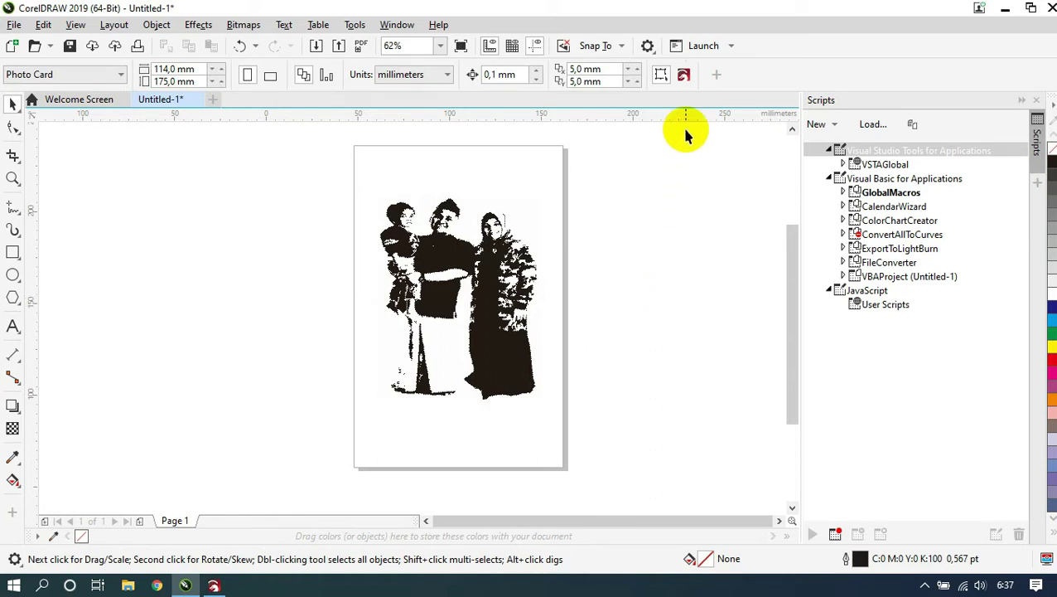
pyautogui.click(685, 82)
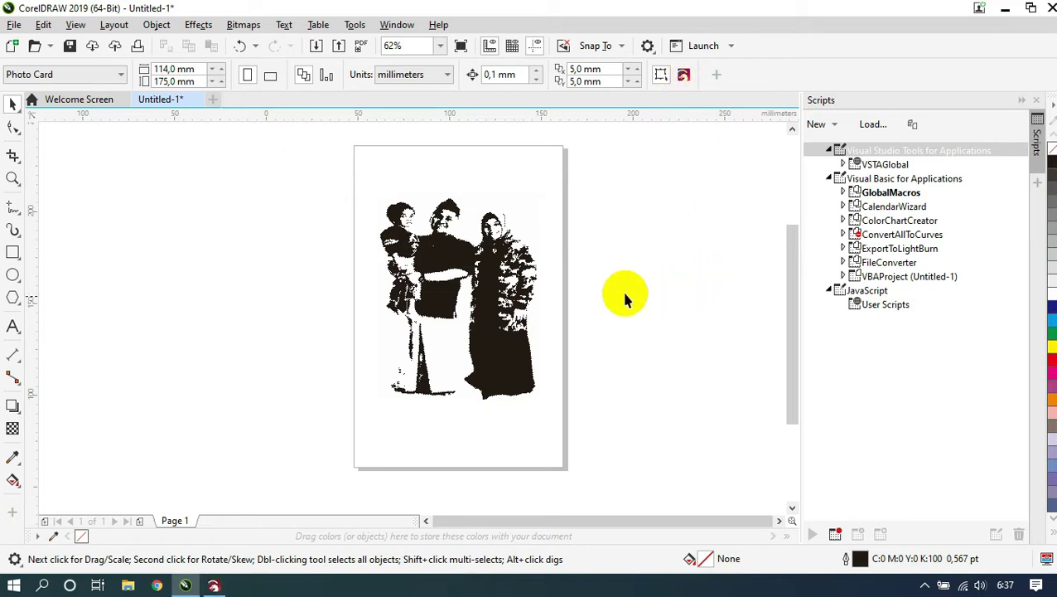
pyautogui.click(213, 585)
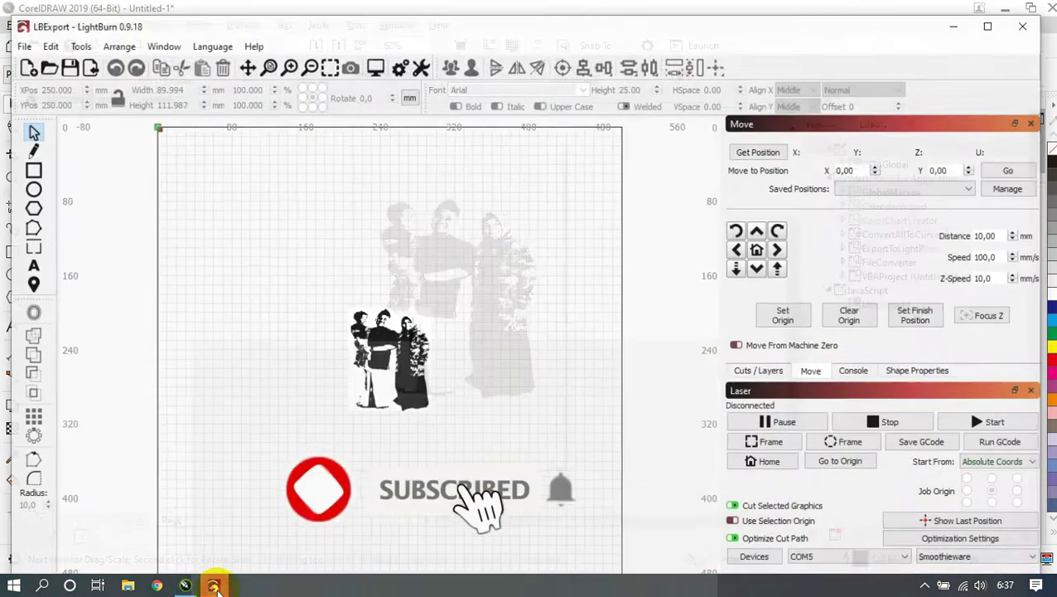
# Step: Move the imported image near the workspace origin, centred at about X 54.3 mm, Y 64.8 mm, and deselect it
pyautogui.click(396, 363)
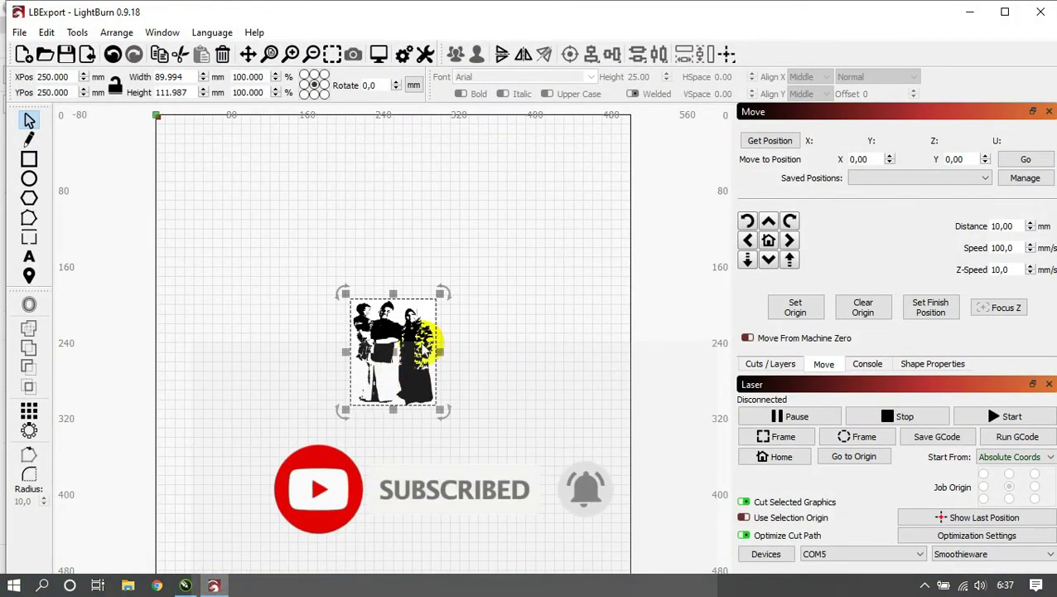
pyautogui.moveTo(400, 328); pyautogui.dragTo(230, 166)
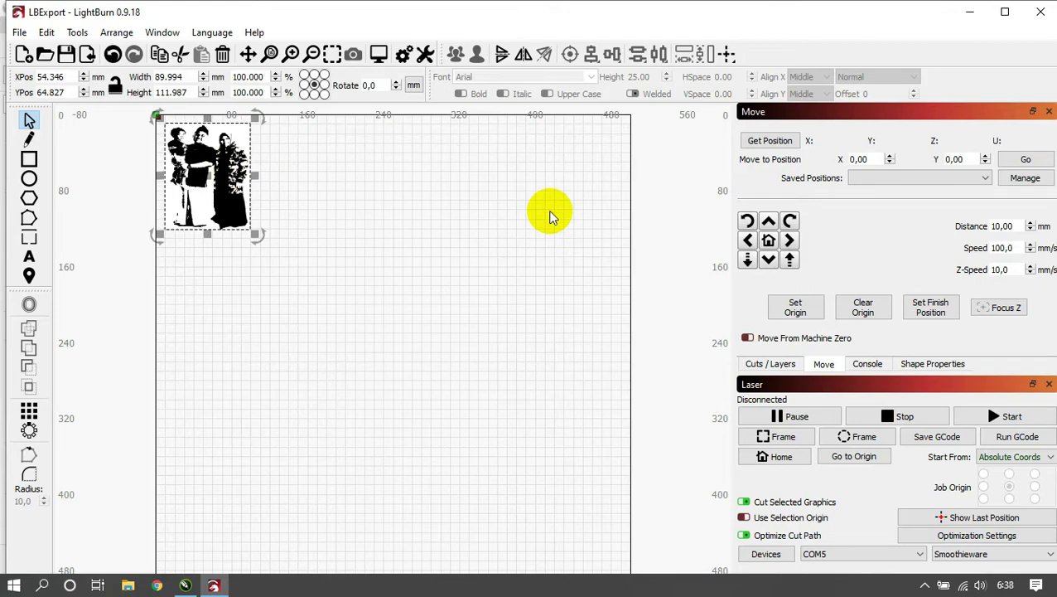
pyautogui.click(314, 310)
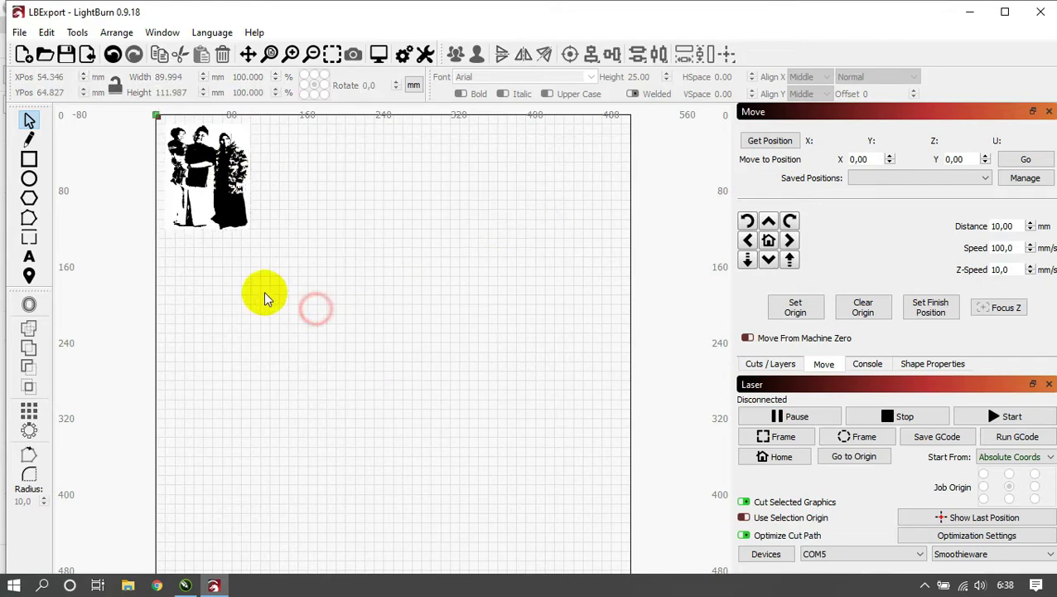
# Step: Select the image and open the cut settings of its C00 image layer
pyautogui.scroll(2, 201, 145)
pyautogui.scroll(3, 203, 151)
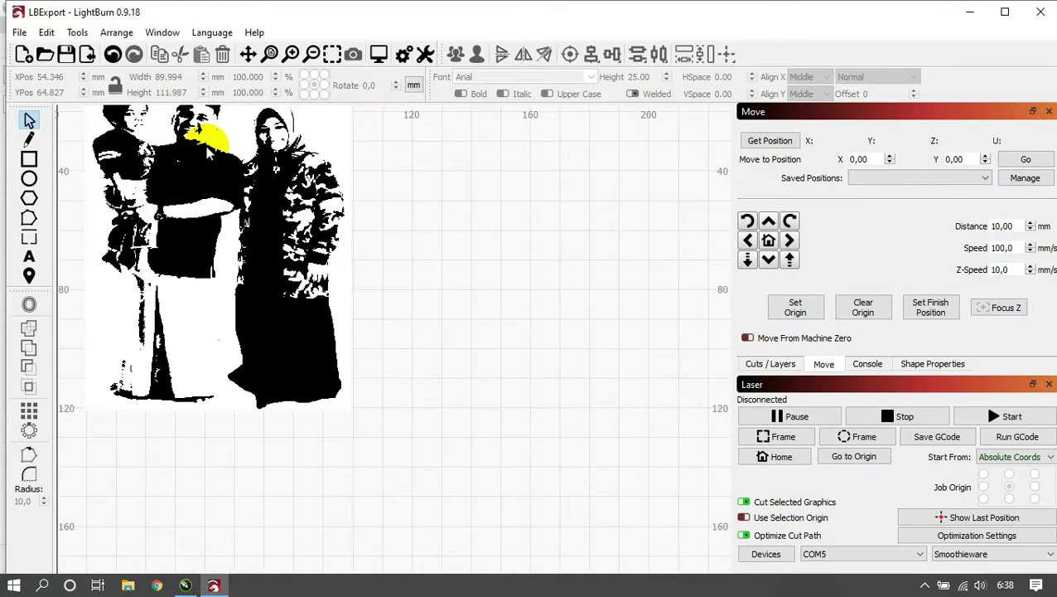
pyautogui.scroll(-3, 214, 152)
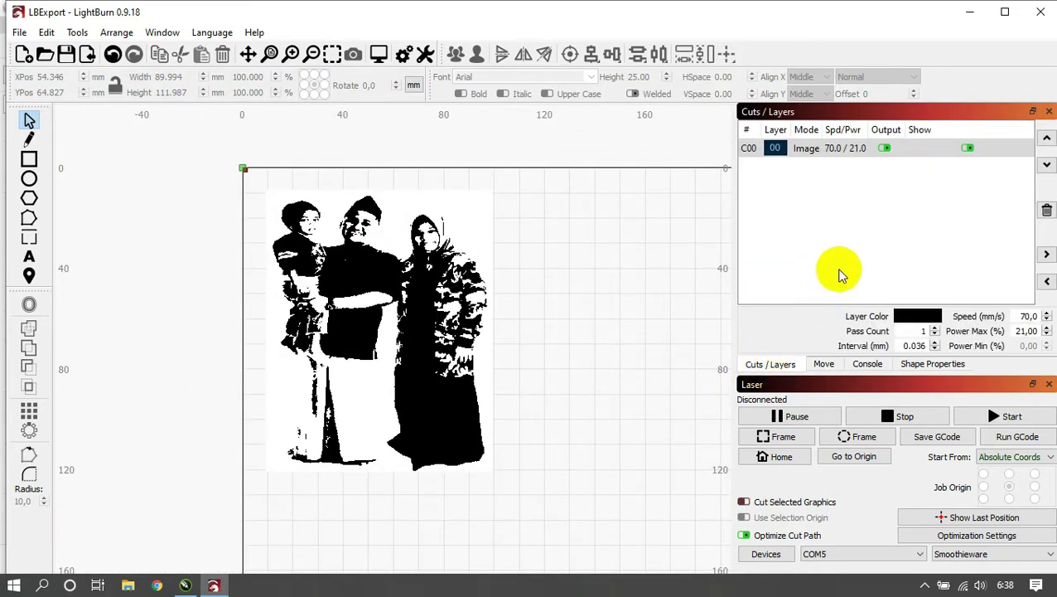
pyautogui.click(813, 152)
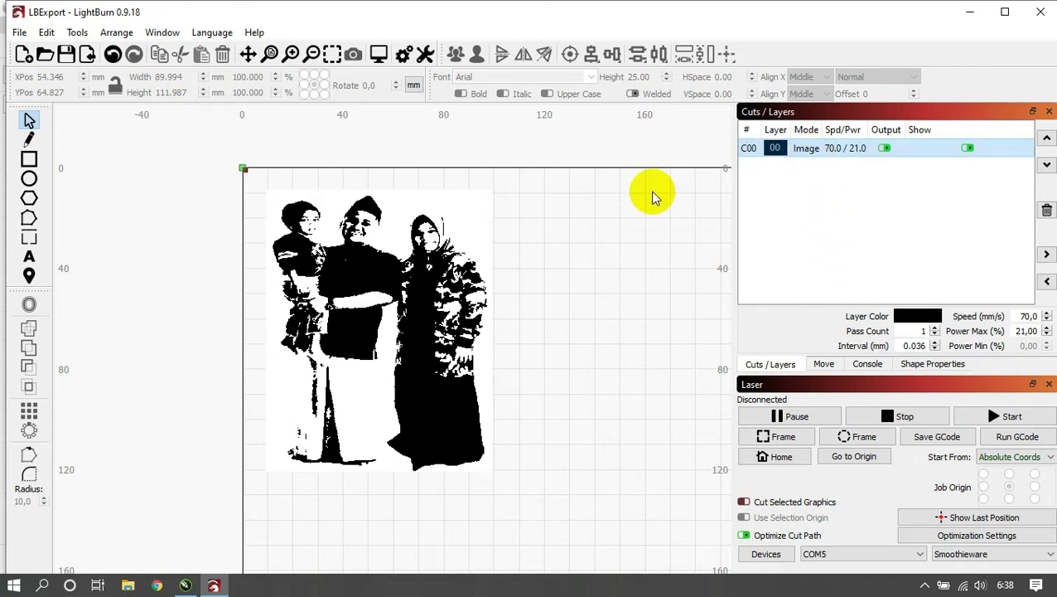
pyautogui.click(403, 247)
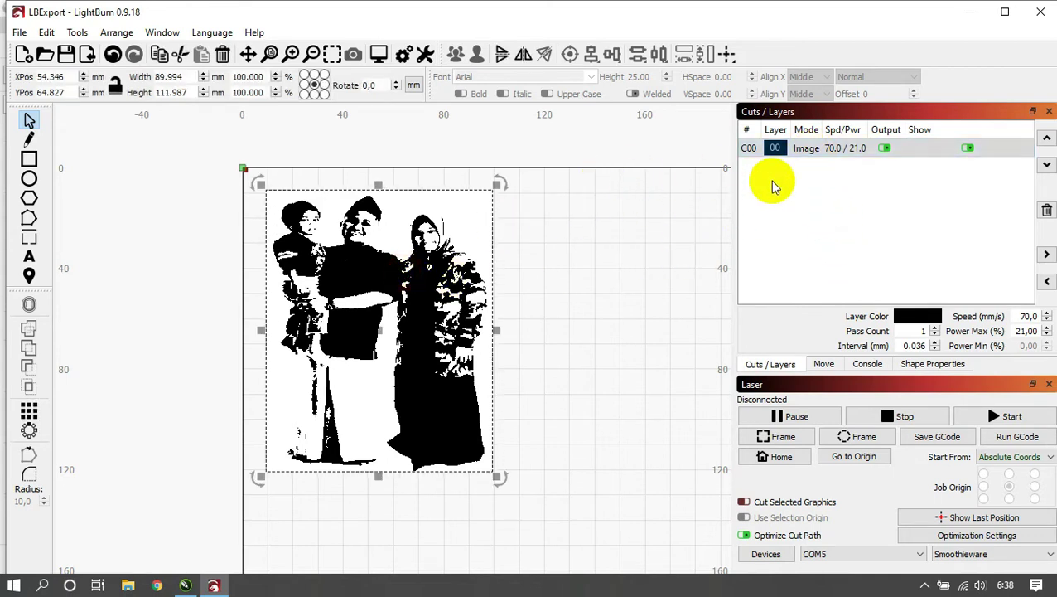
pyautogui.doubleClick(816, 155)
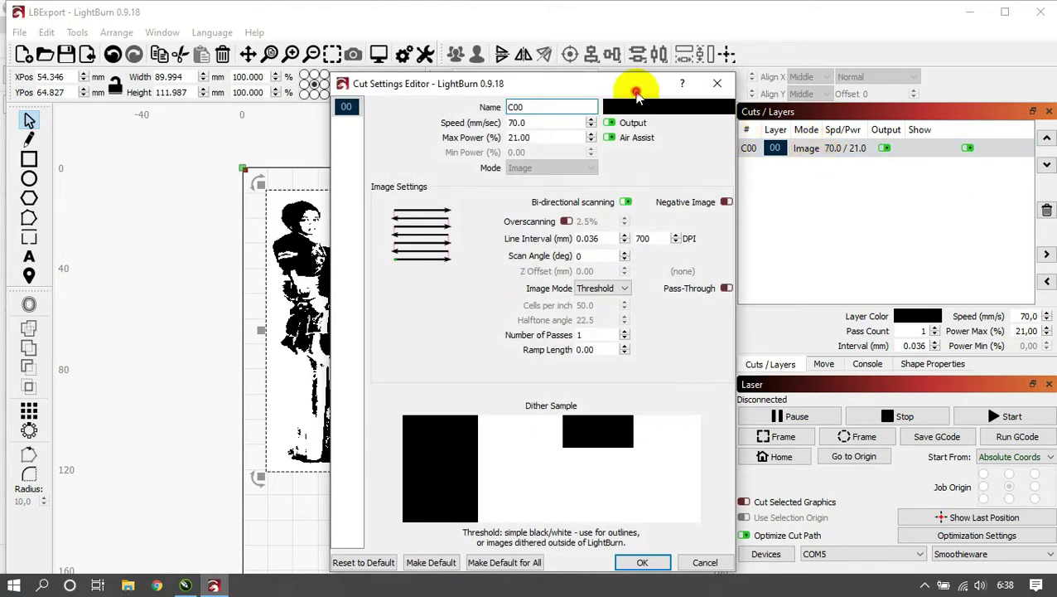
pyautogui.moveTo(637, 84); pyautogui.dragTo(590, 37)
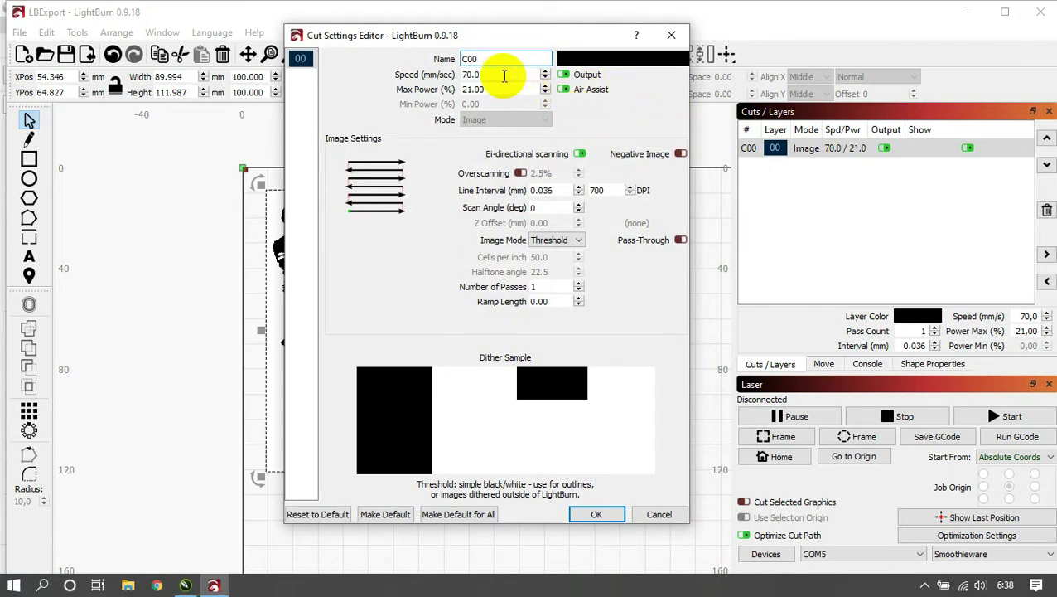
# Step: Try a speed of 100 mm/sec with a maximum power of 35% for the C00 layer
pyautogui.moveTo(499, 75); pyautogui.dragTo(455, 77)
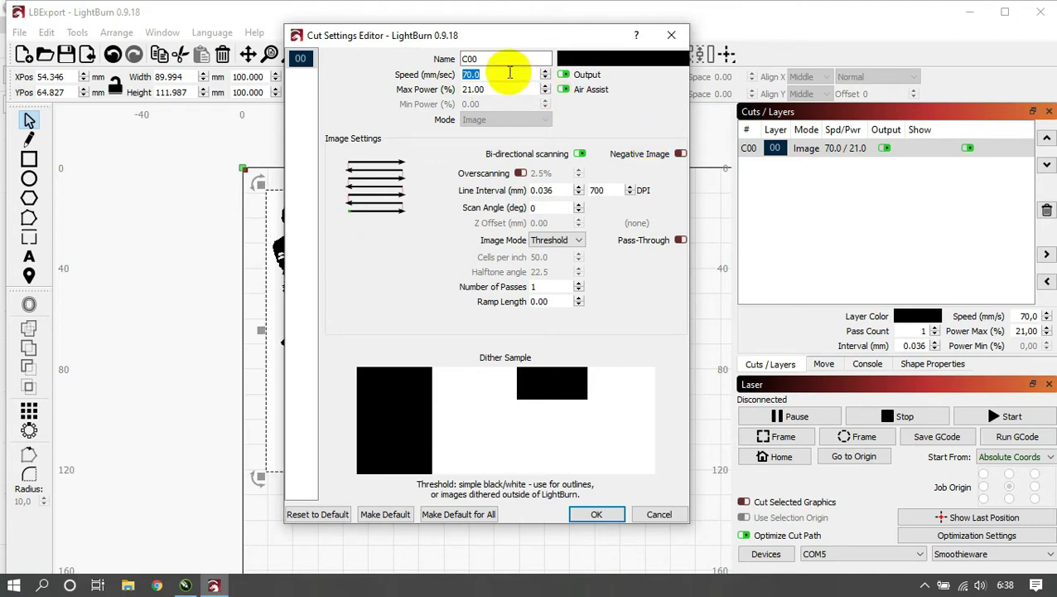
pyautogui.click(469, 74)
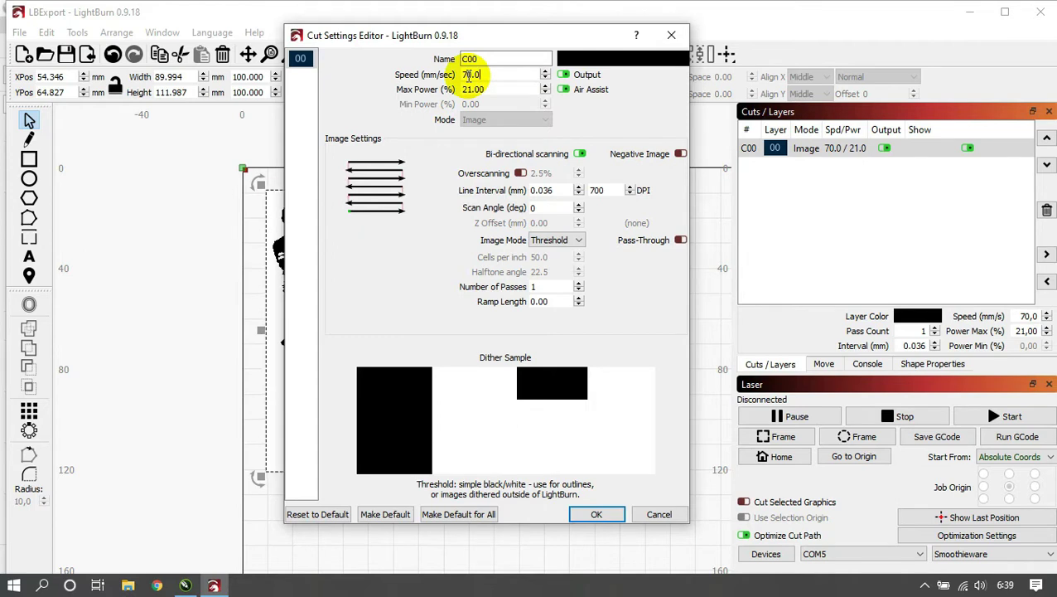
pyautogui.moveTo(473, 74); pyautogui.dragTo(454, 77)
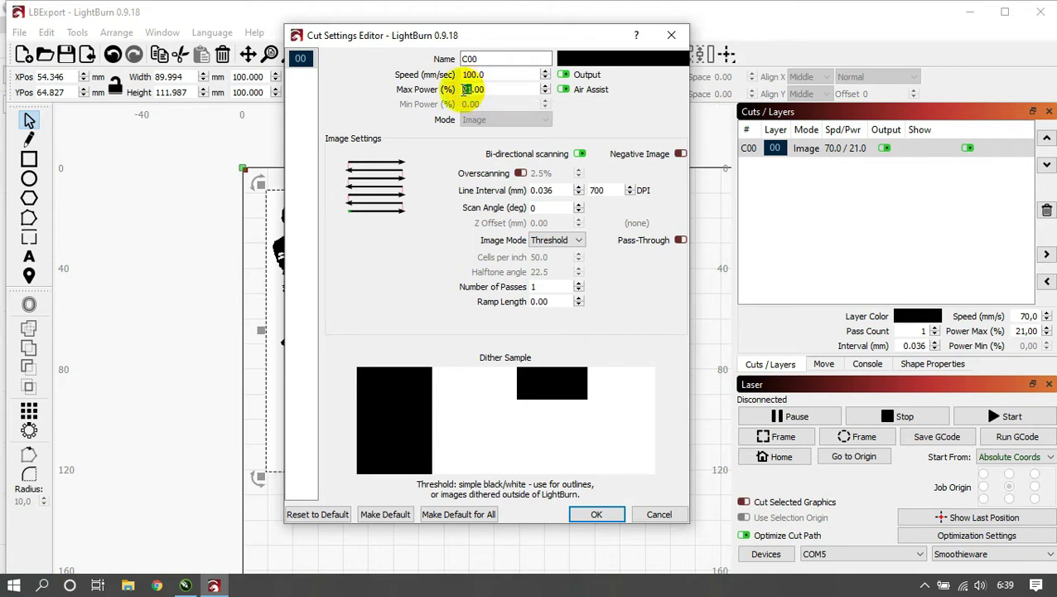
pyautogui.moveTo(474, 90)
pyautogui.mouseDown()
pyautogui.moveTo(464, 88)
pyautogui.moveTo(486, 75)
pyautogui.mouseUp()
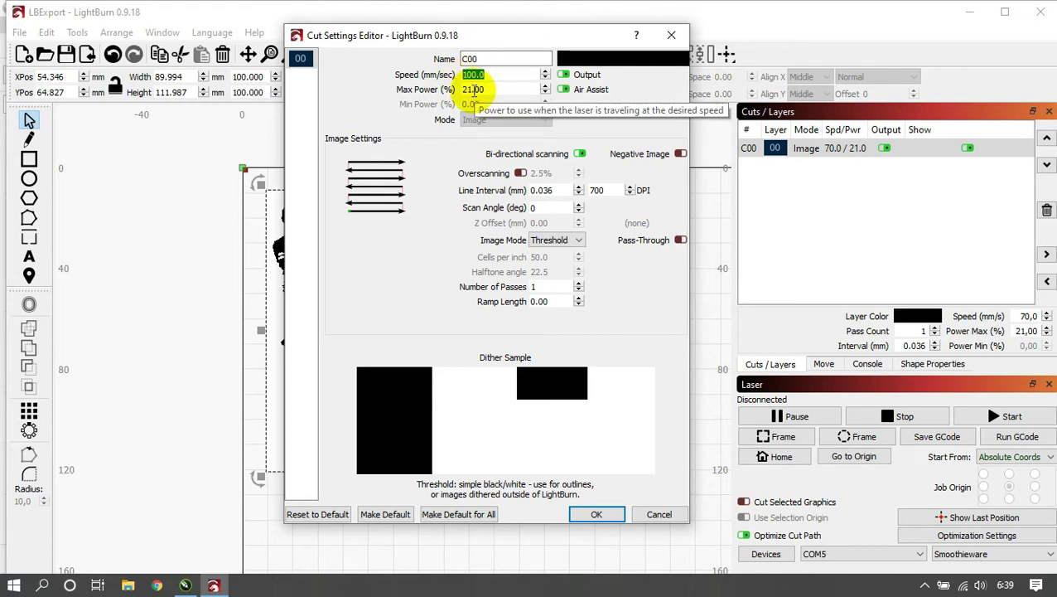
pyautogui.moveTo(474, 89); pyautogui.dragTo(452, 95)
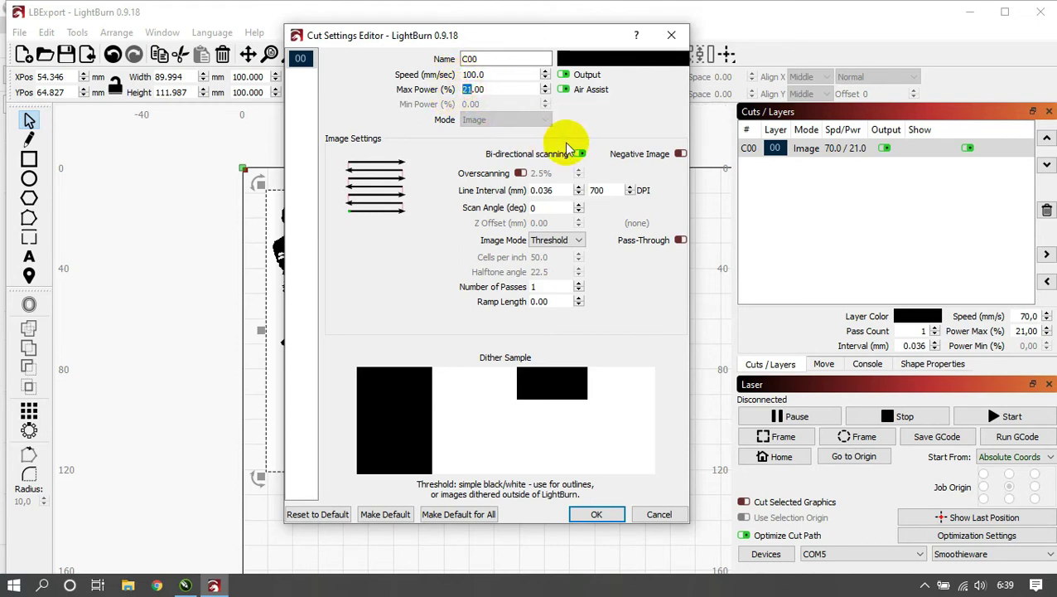
pyautogui.write('3')
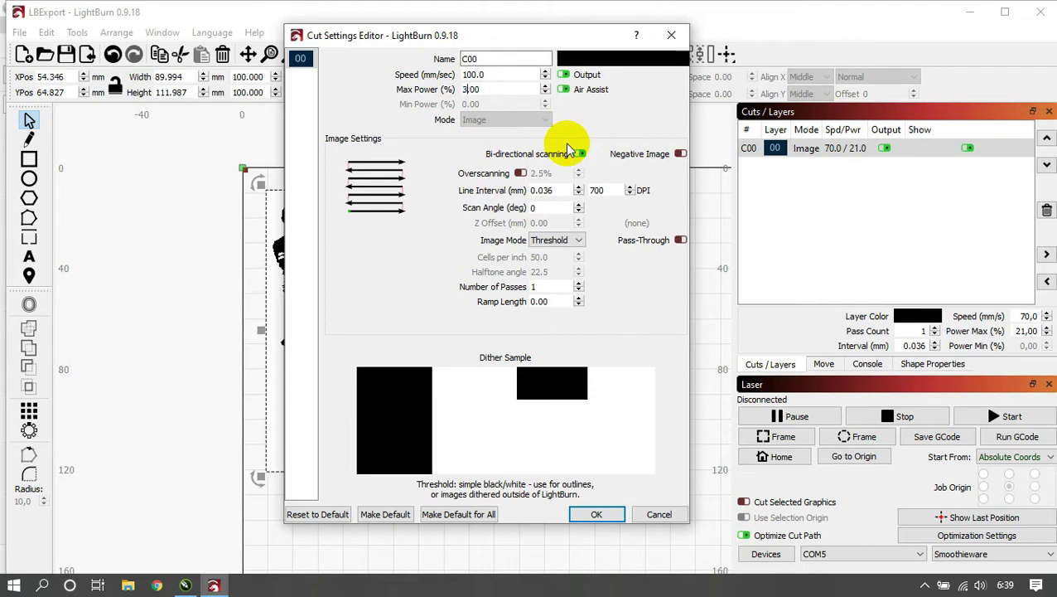
pyautogui.write('5')
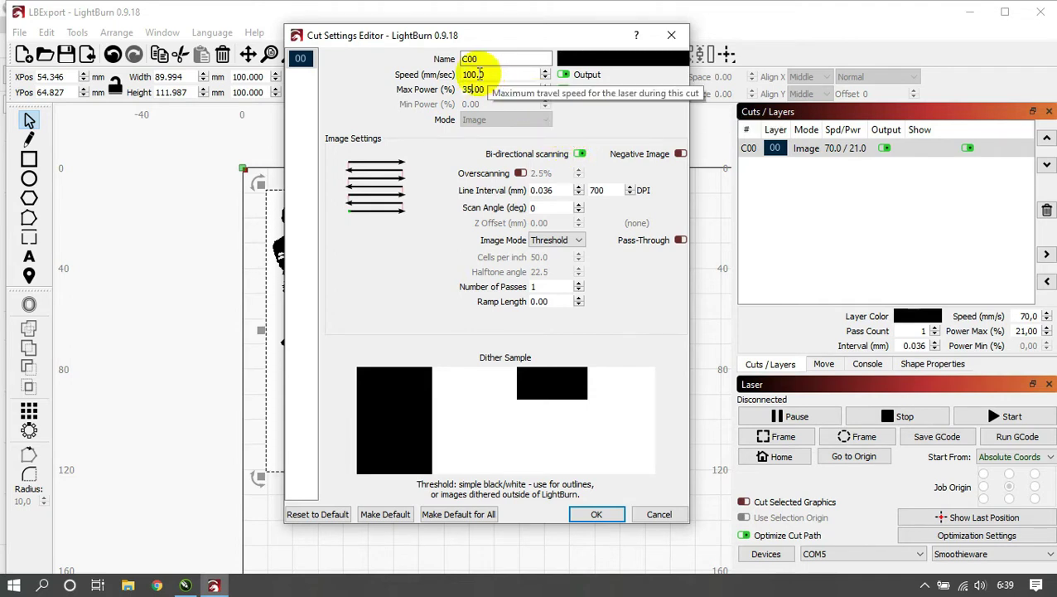
# Step: Set the C00 layer's speed to 70 mm/sec and its maximum power to 23.5%
pyautogui.moveTo(478, 73); pyautogui.dragTo(435, 75)
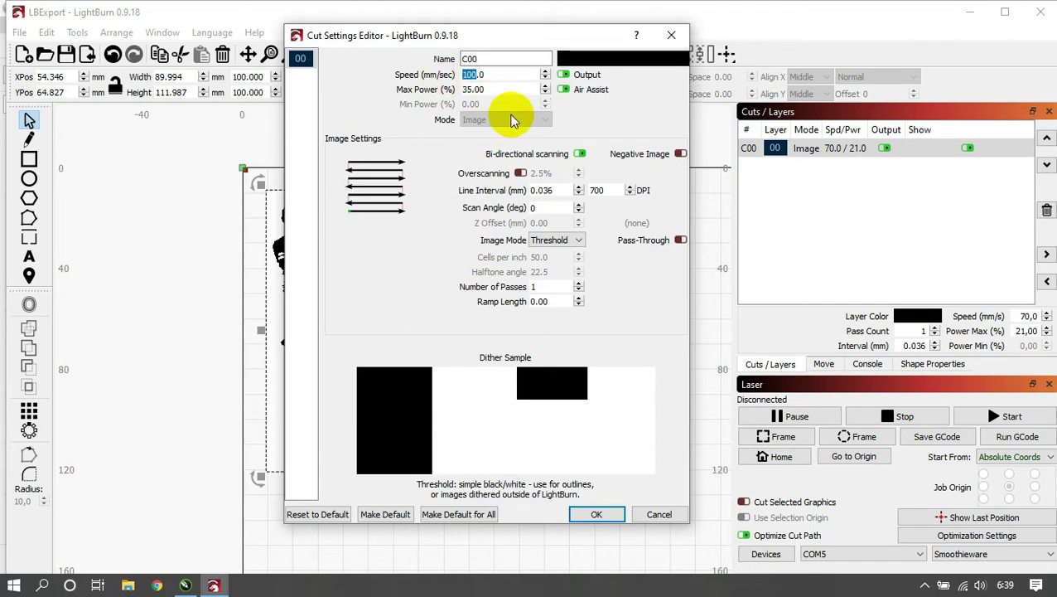
pyautogui.write('70')
pyautogui.moveTo(499, 90); pyautogui.dragTo(458, 89)
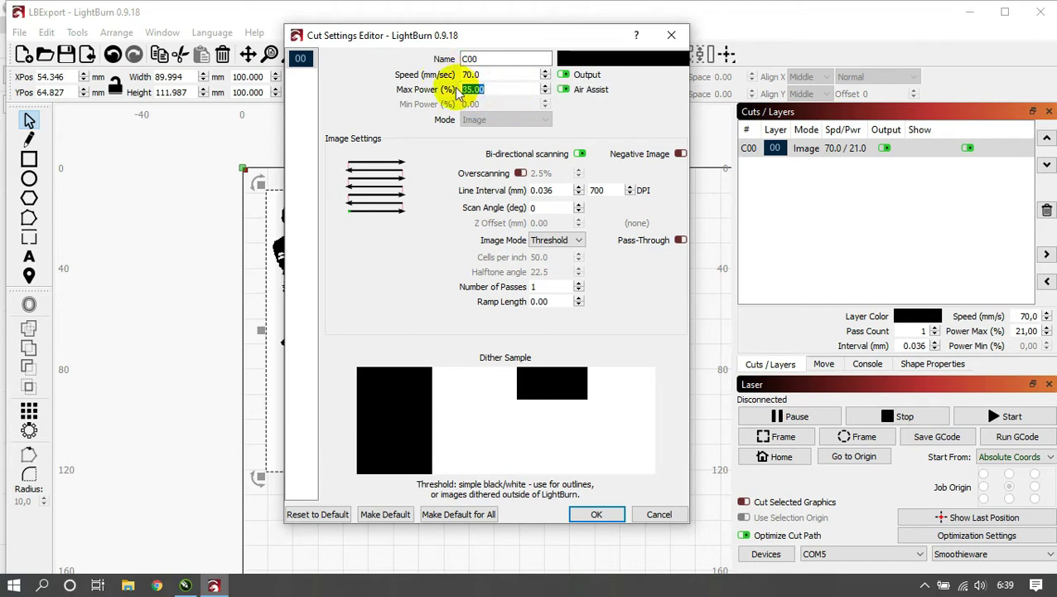
pyautogui.write('23.5')
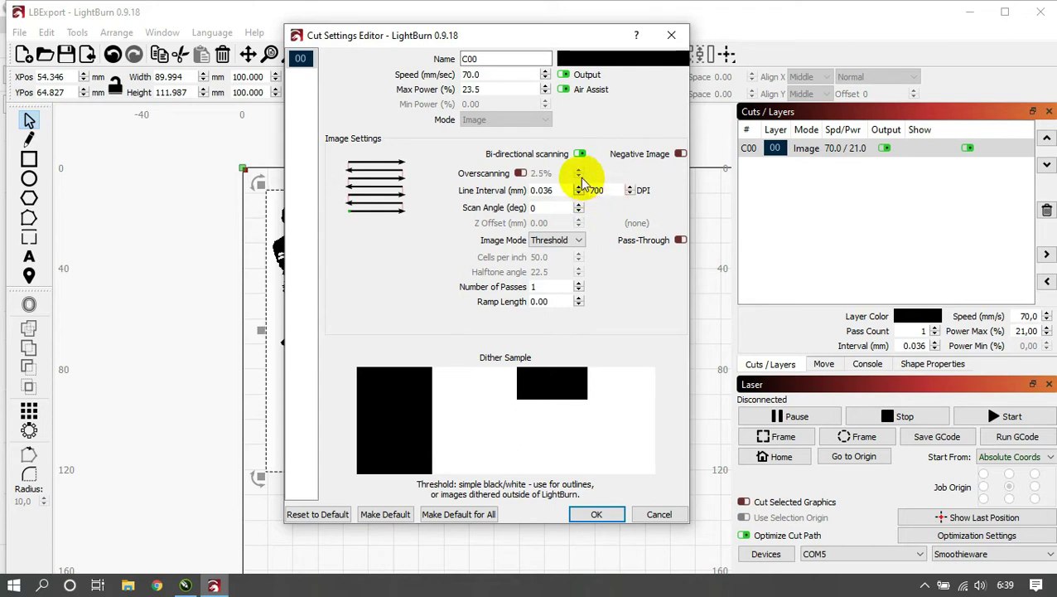
# Step: Try an image resolution of 800 DPI for the layer and return it to 700 DPI
pyautogui.click(629, 187)
pyautogui.click(629, 187)
pyautogui.click(629, 187)
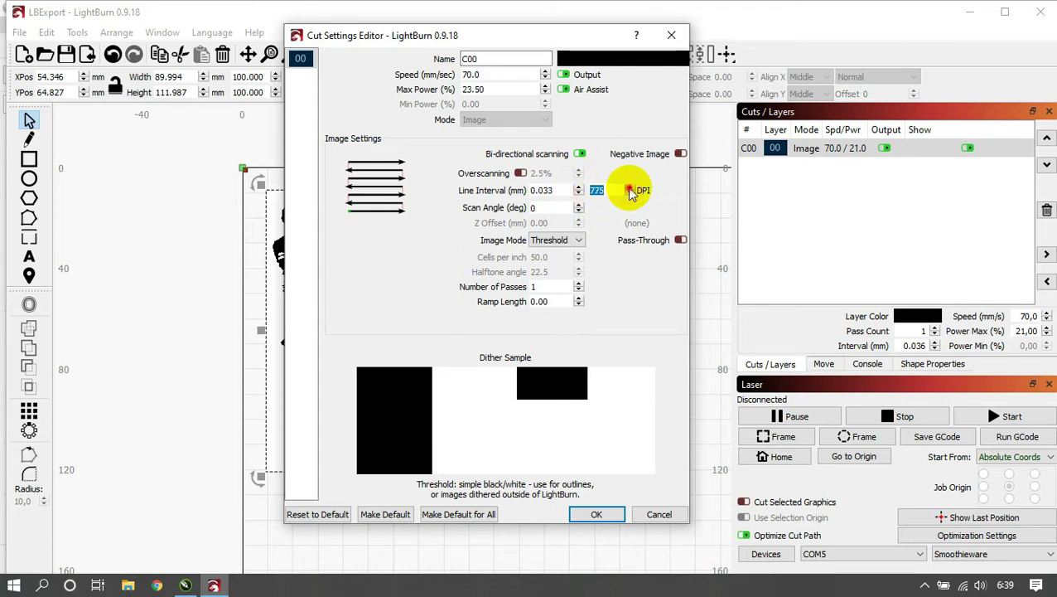
pyautogui.click(629, 187)
pyautogui.click(611, 190)
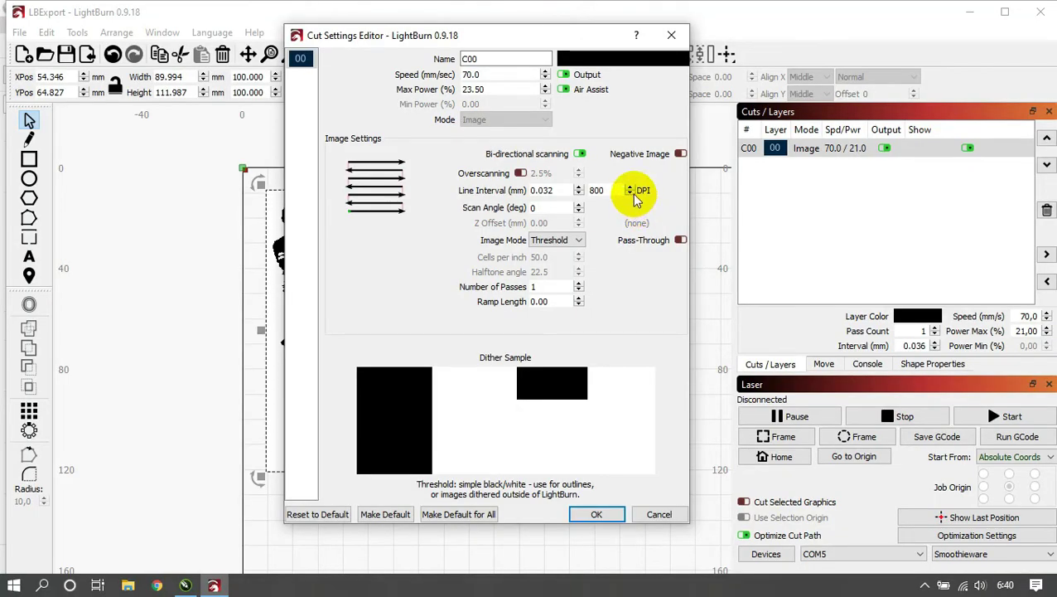
pyautogui.click(630, 194)
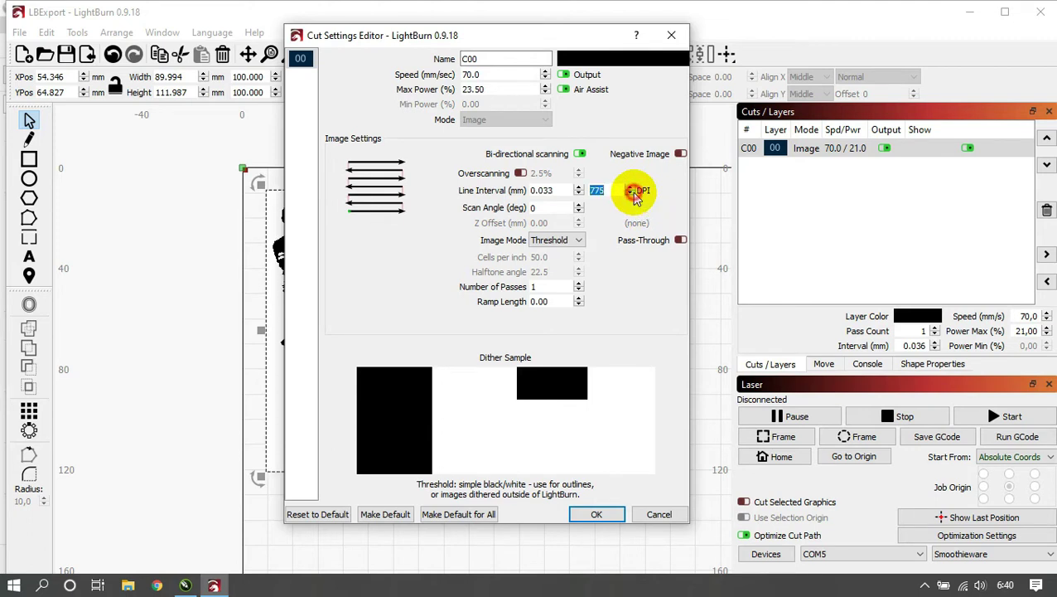
pyautogui.click(630, 194)
pyautogui.click(630, 194)
pyautogui.click(630, 194)
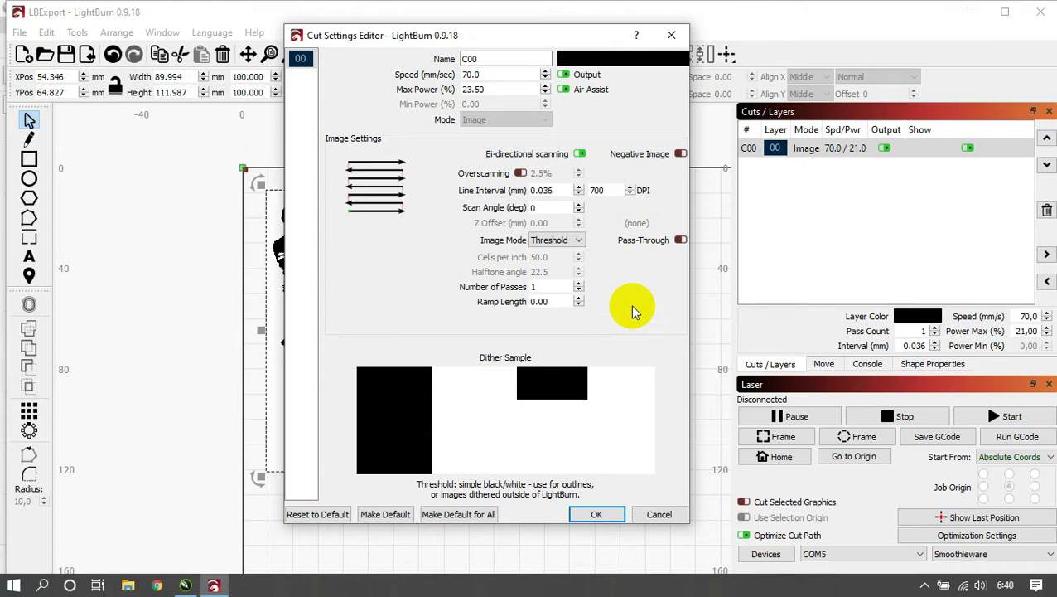
# Step: Review the available image modes, keep Threshold and apply the C00 layer's cut settings
pyautogui.click(578, 241)
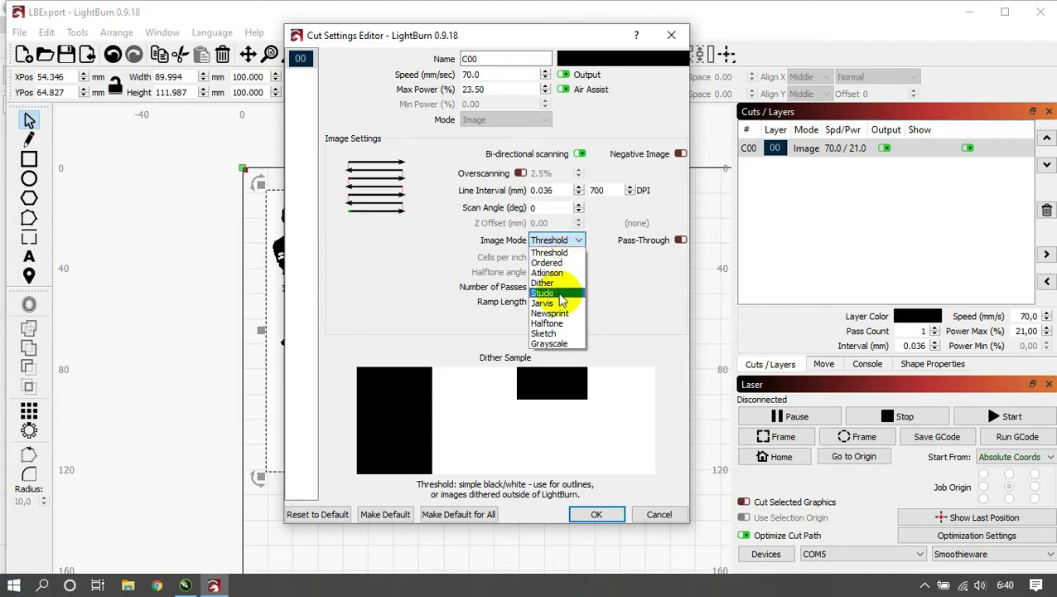
pyautogui.click(578, 241)
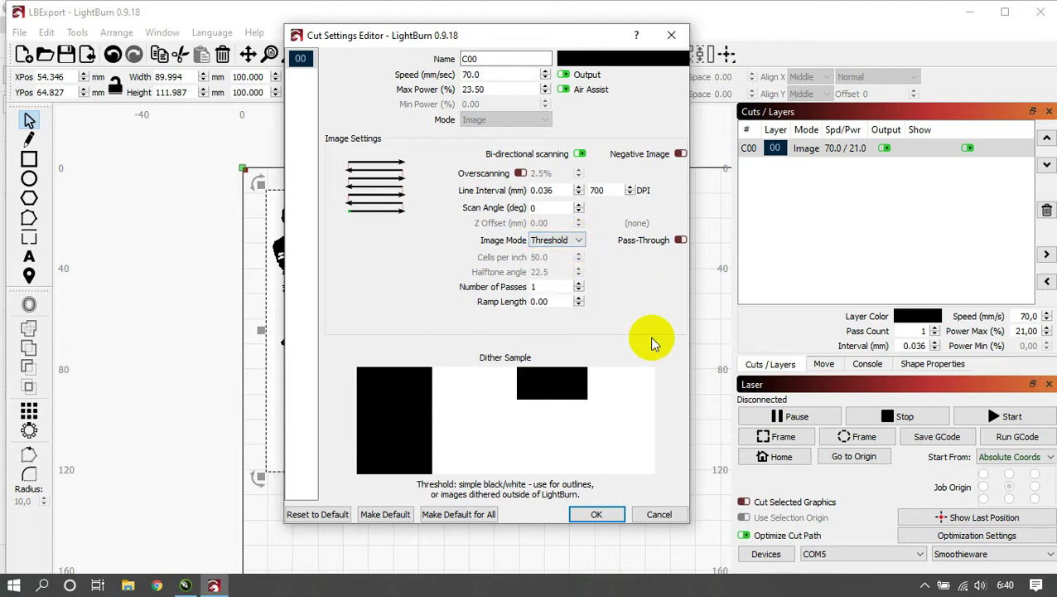
pyautogui.click(604, 519)
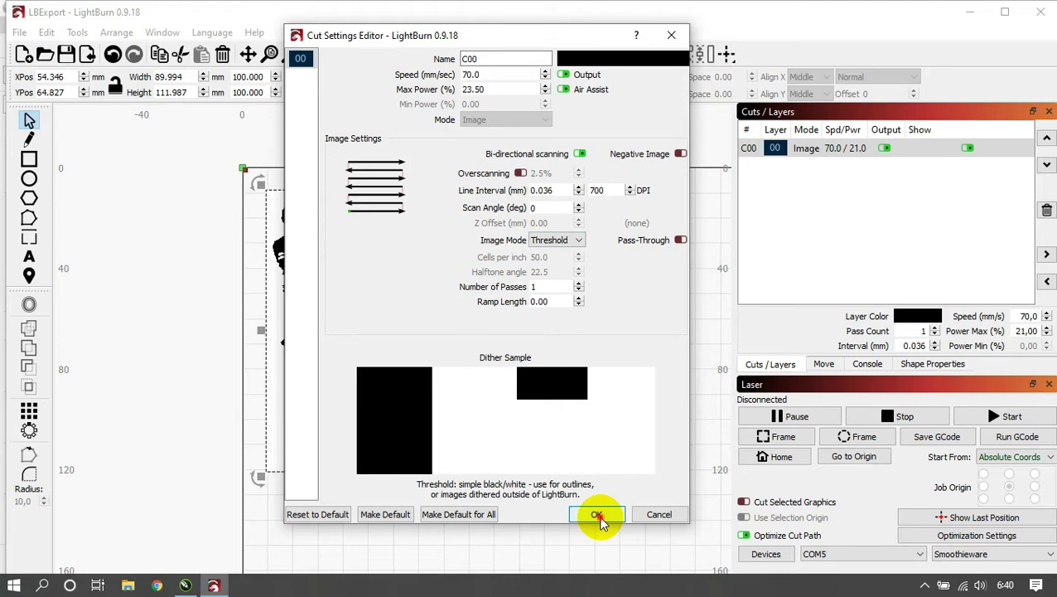
pyautogui.click(599, 515)
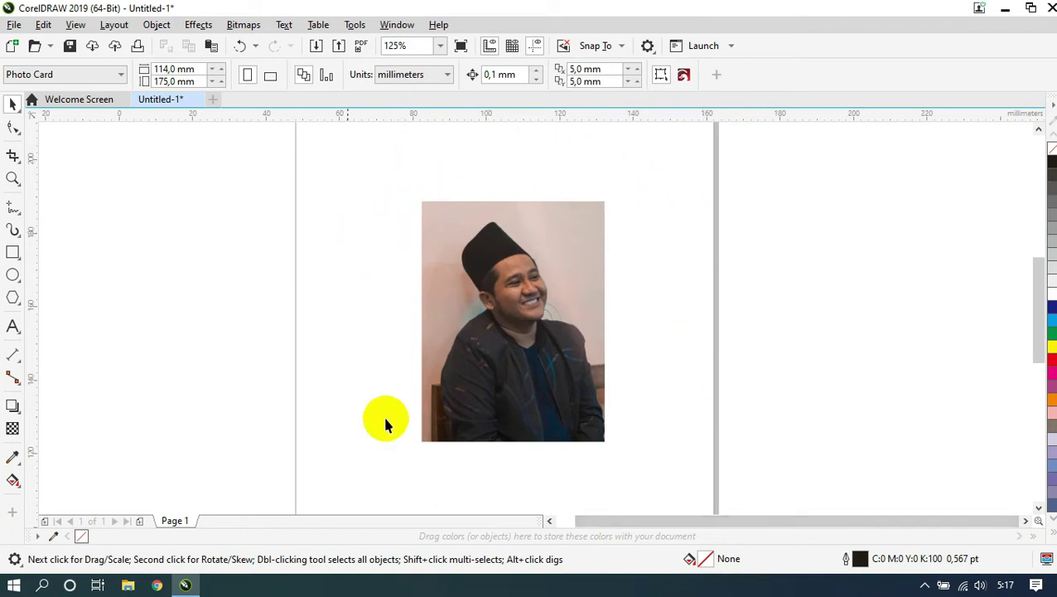
# Step: Apply Local Equalization to the portrait photo with width and height both set to 210
pyautogui.click(467, 227)
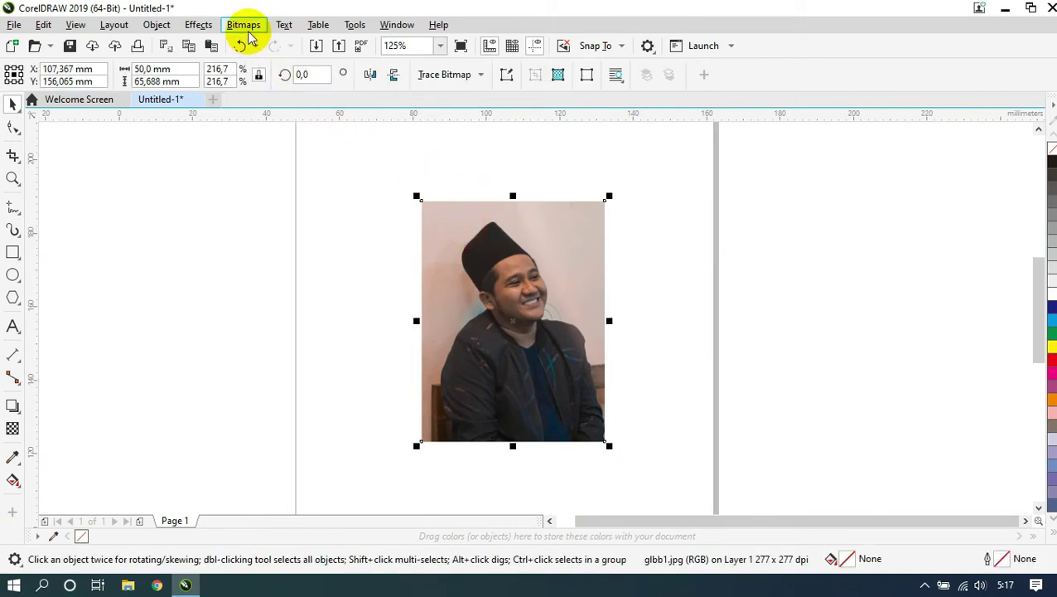
pyautogui.click(206, 26)
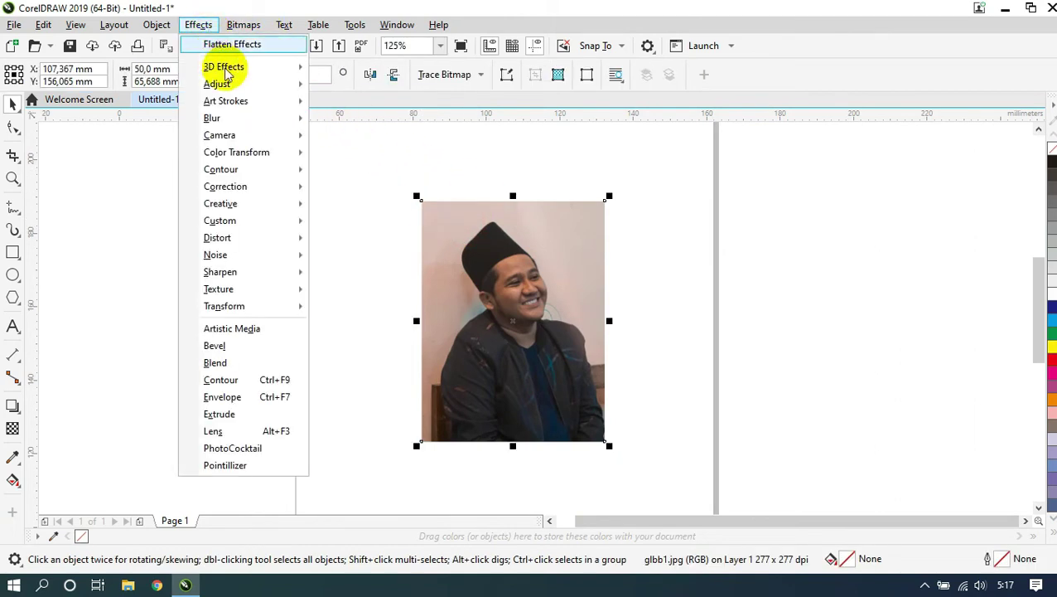
pyautogui.moveTo(229, 85)
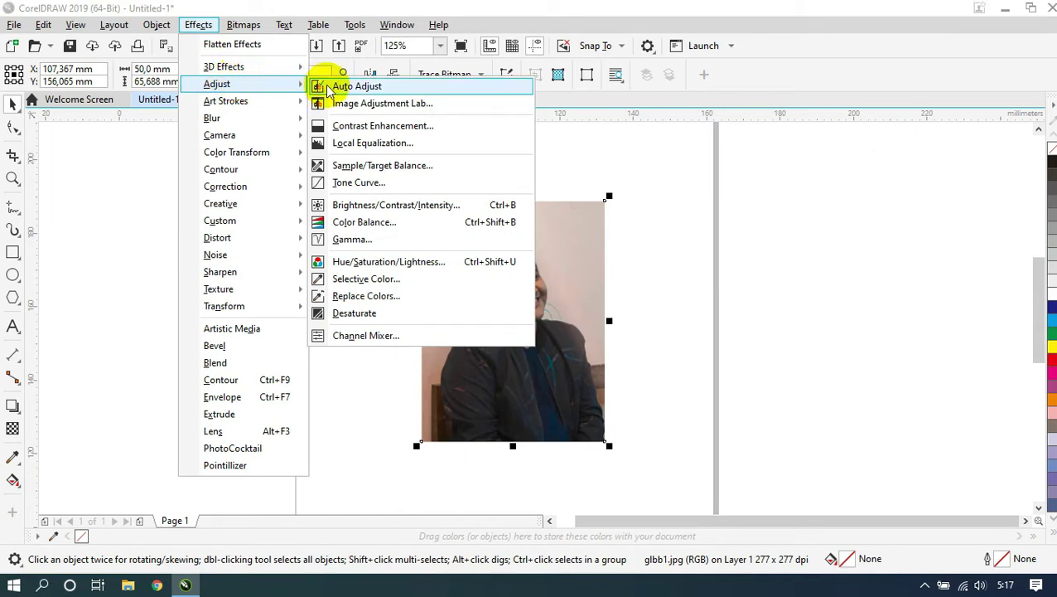
pyautogui.click(376, 143)
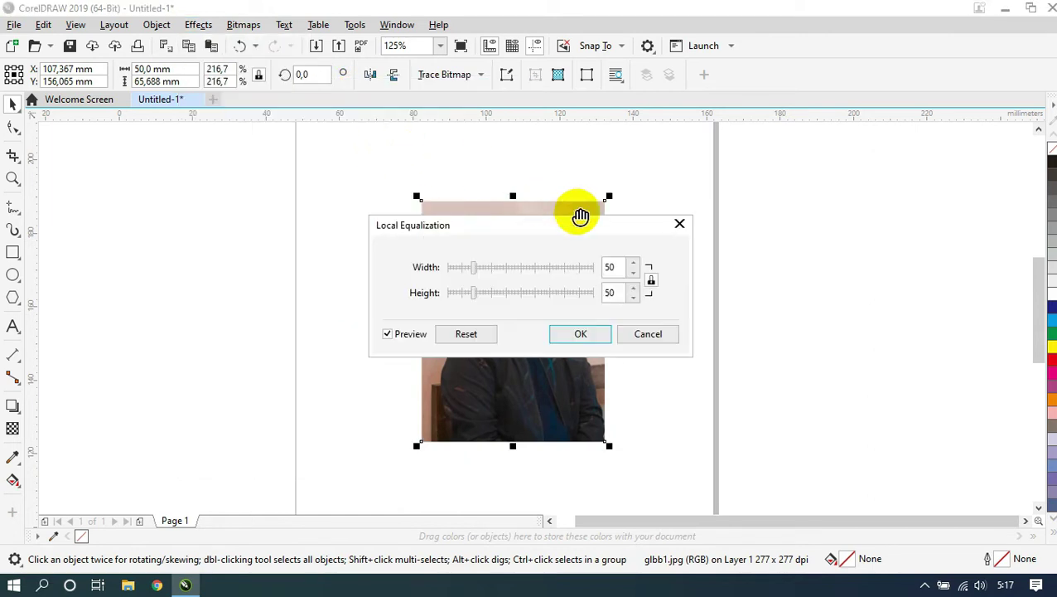
pyautogui.moveTo(631, 230); pyautogui.dragTo(922, 228)
pyautogui.moveTo(762, 263); pyautogui.dragTo(828, 279)
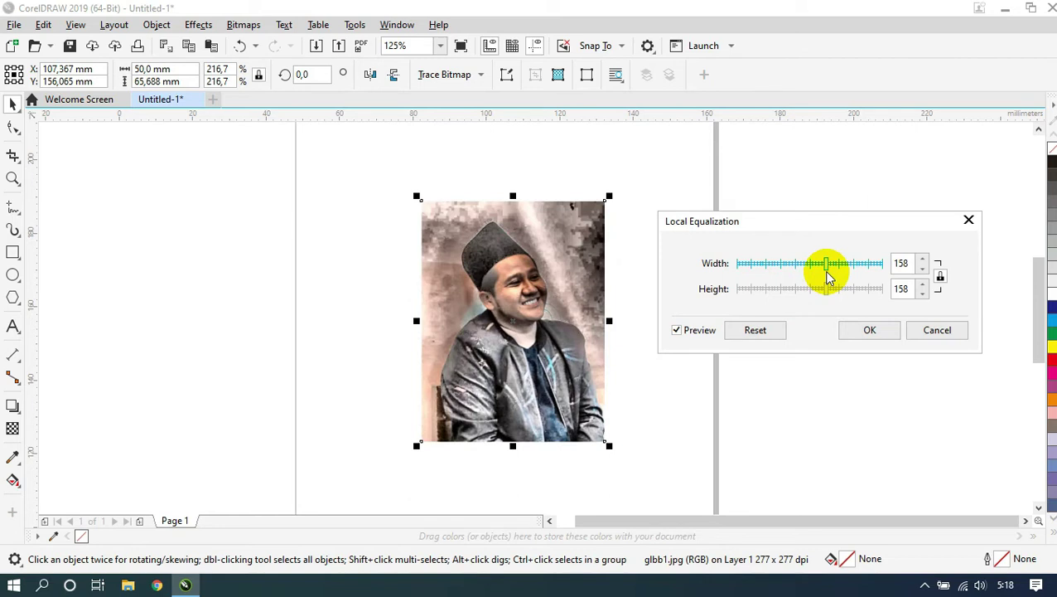
pyautogui.moveTo(826, 261); pyautogui.dragTo(857, 264)
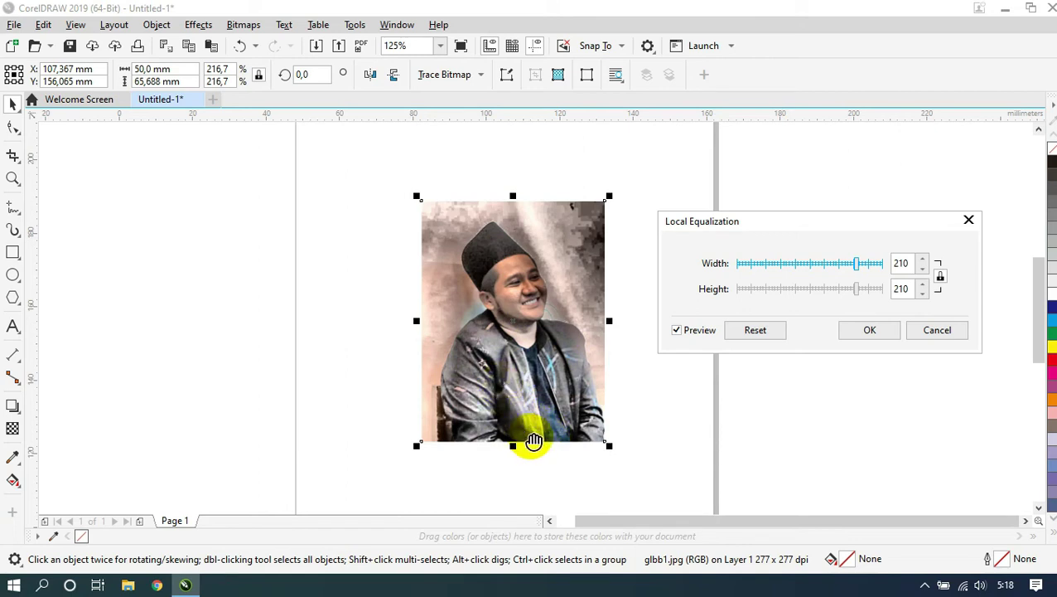
pyautogui.click(878, 335)
# Step: Apply Contrast Enhancement to the portrait, raising the lower limit of the output range compression to 46
pyautogui.click(572, 224)
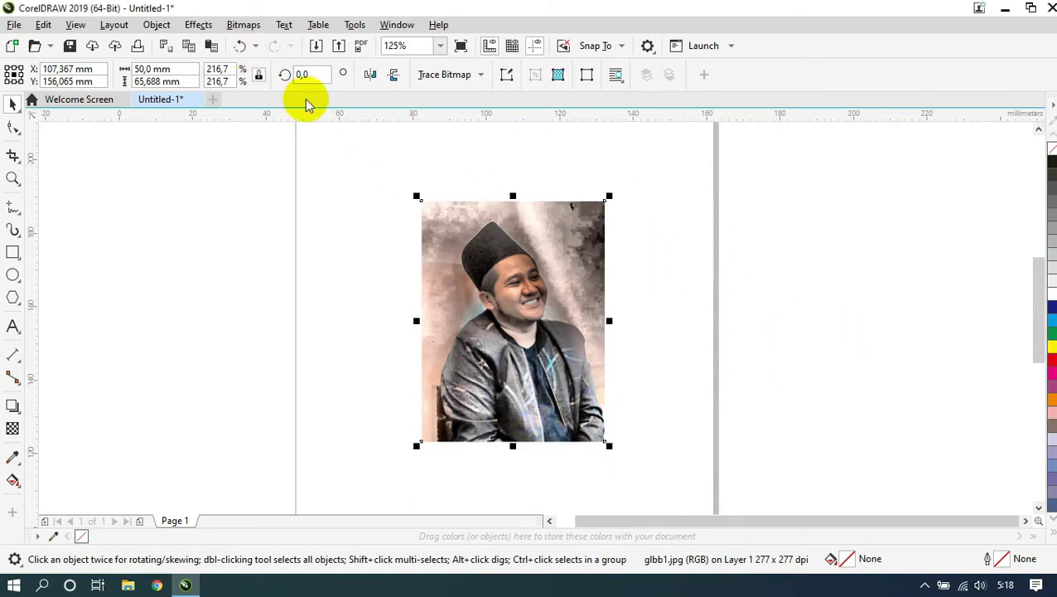
pyautogui.click(200, 28)
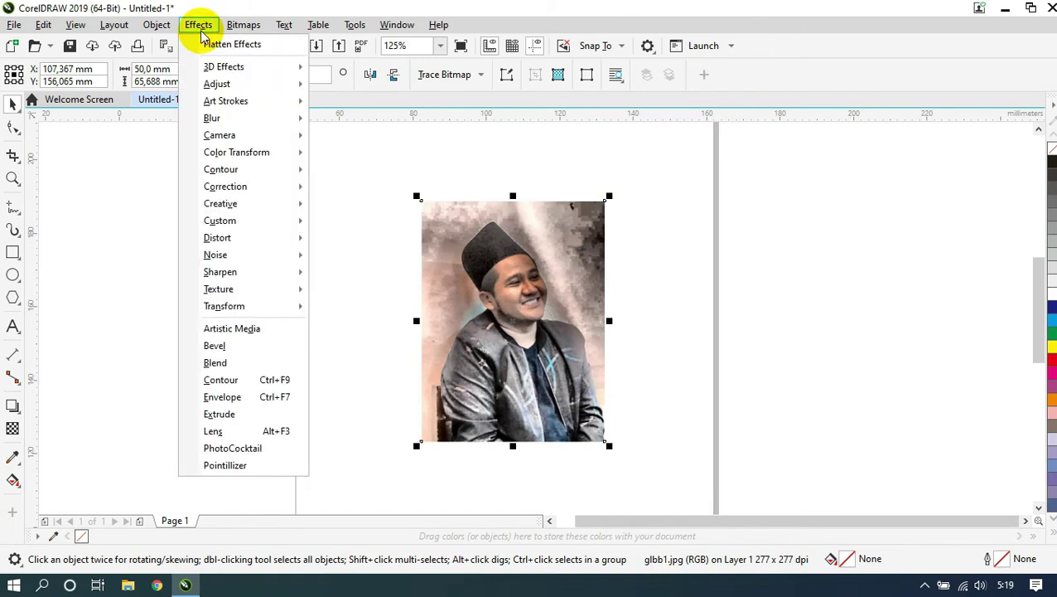
pyautogui.moveTo(242, 86)
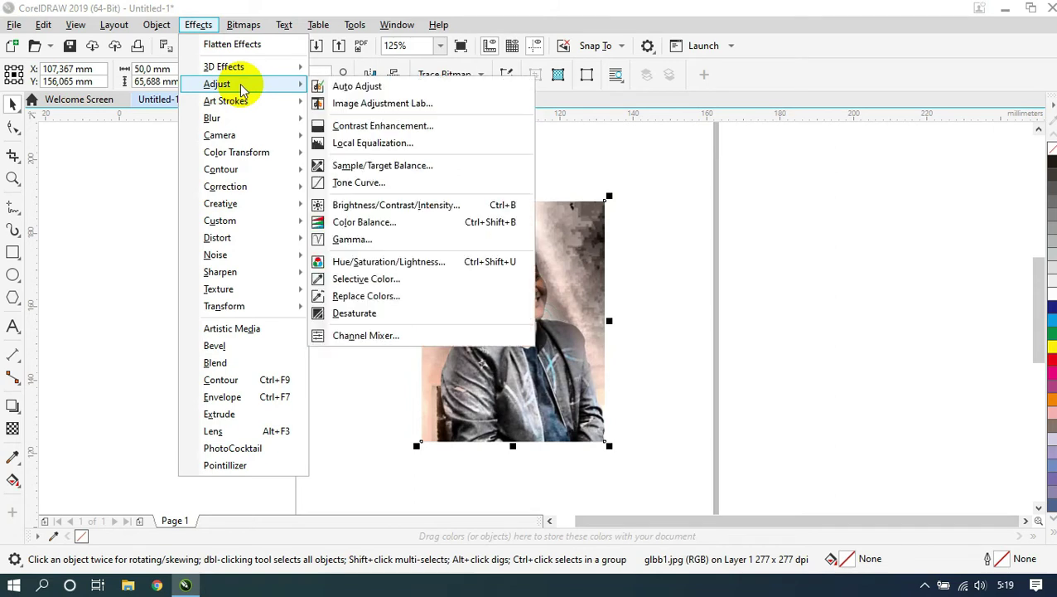
pyautogui.click(411, 129)
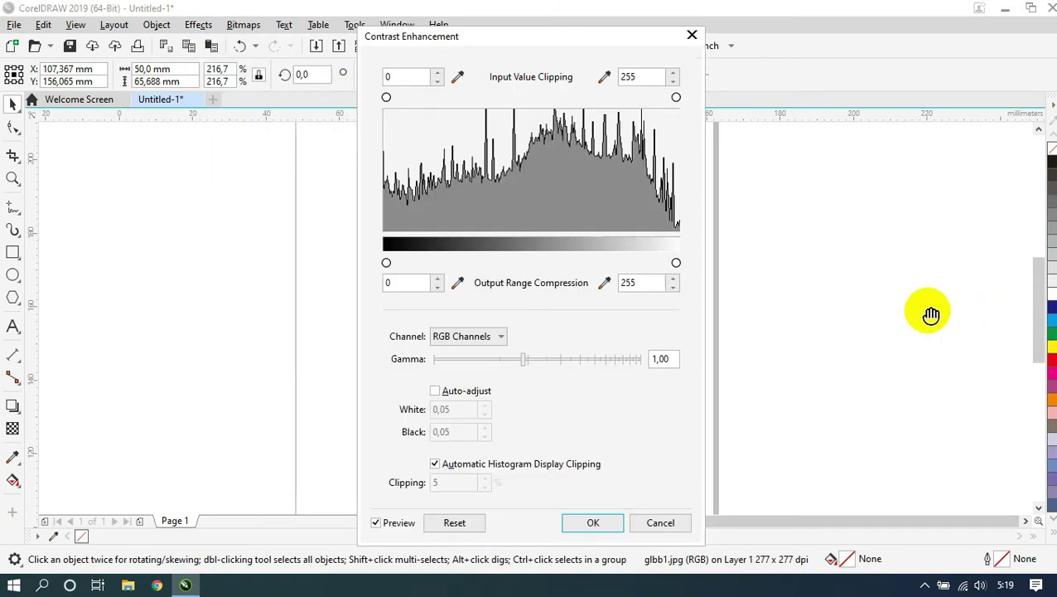
pyautogui.moveTo(556, 36); pyautogui.dragTo(857, 55)
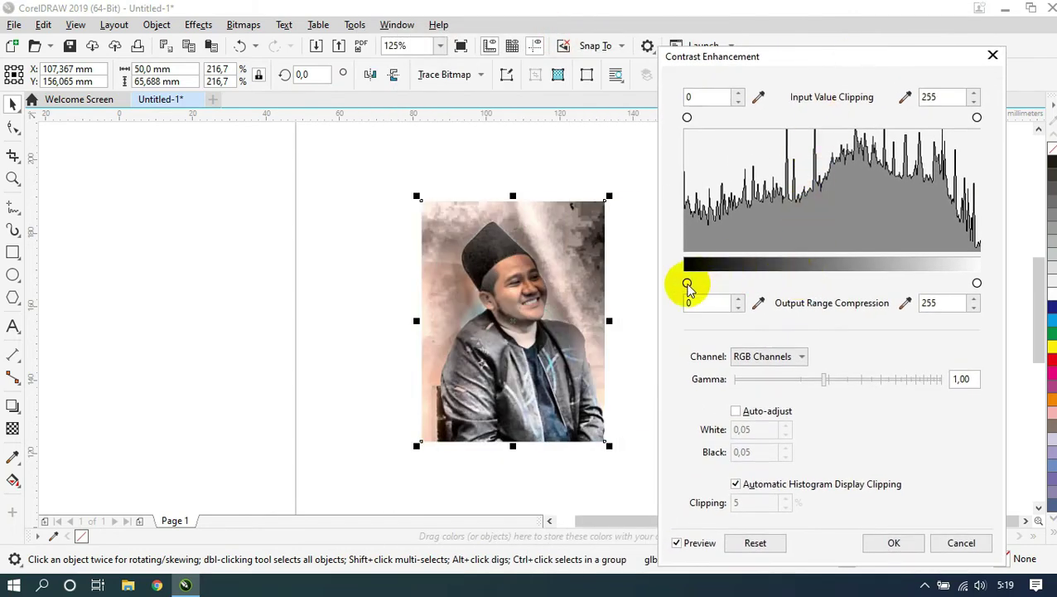
pyautogui.moveTo(687, 283); pyautogui.dragTo(757, 287)
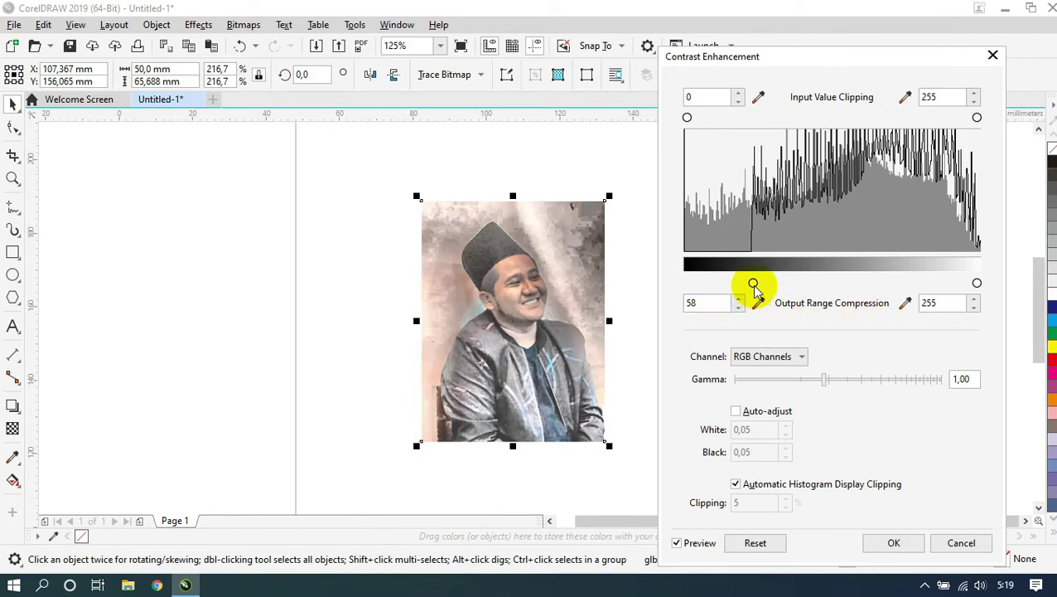
pyautogui.moveTo(755, 290); pyautogui.dragTo(742, 290)
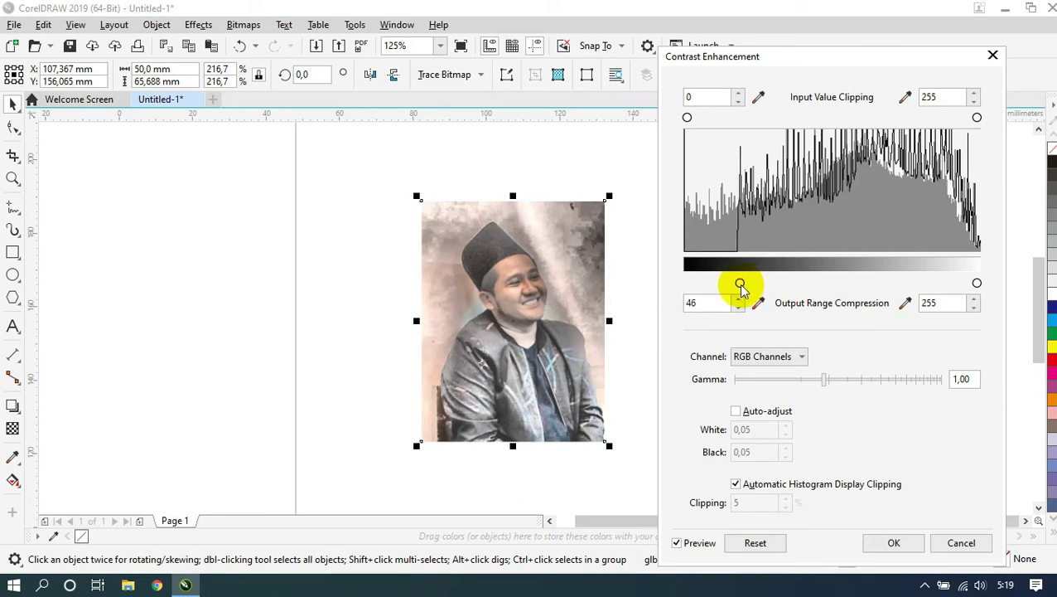
pyautogui.click(911, 542)
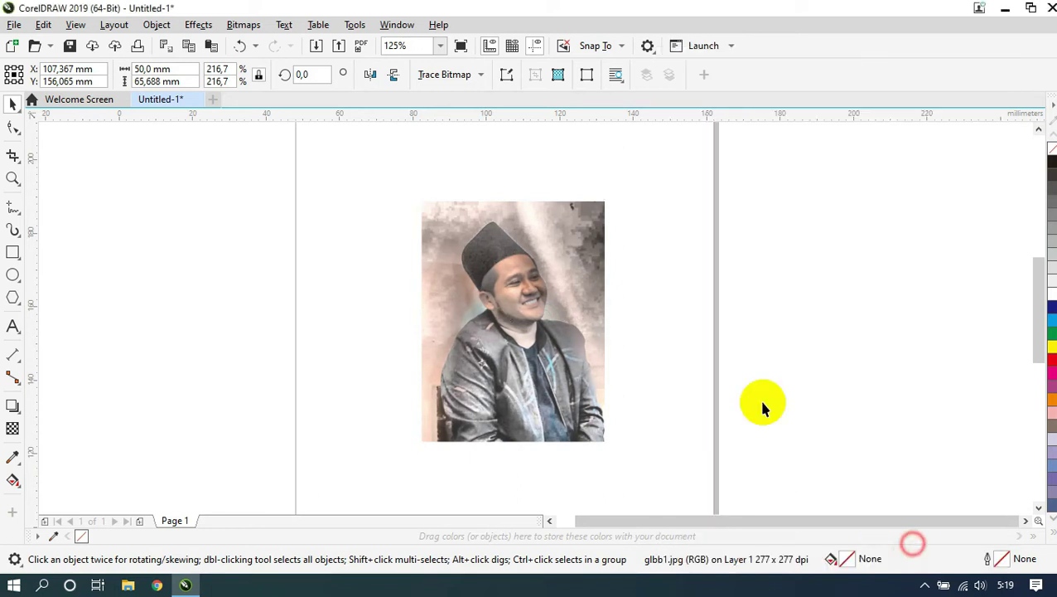
# Step: Start converting the portrait to a 1-bit black-and-white bitmap using the Jarvis conversion method
pyautogui.click(246, 27)
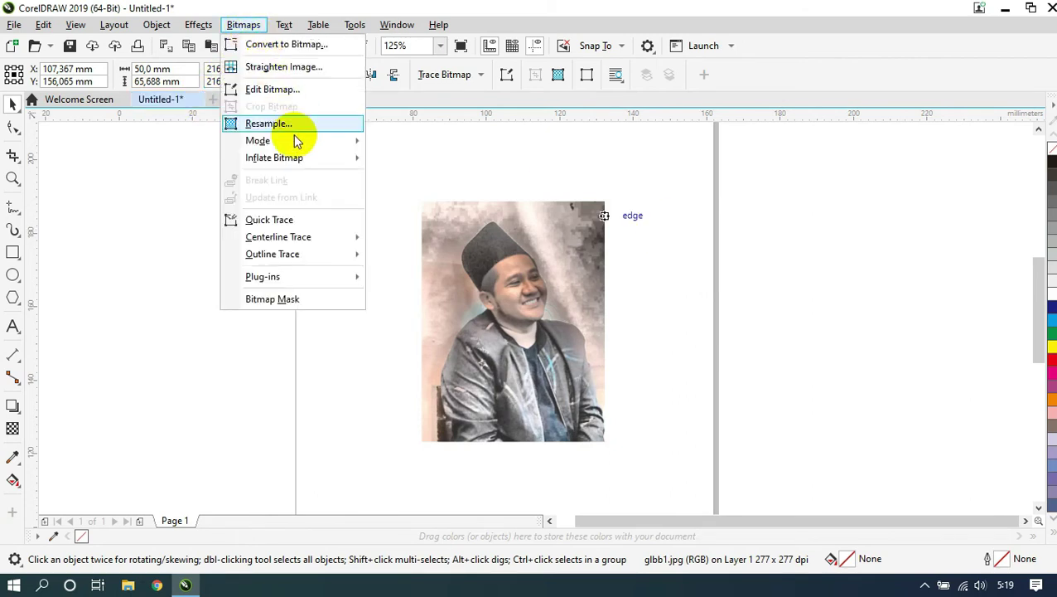
pyautogui.moveTo(315, 148)
pyautogui.click(383, 142)
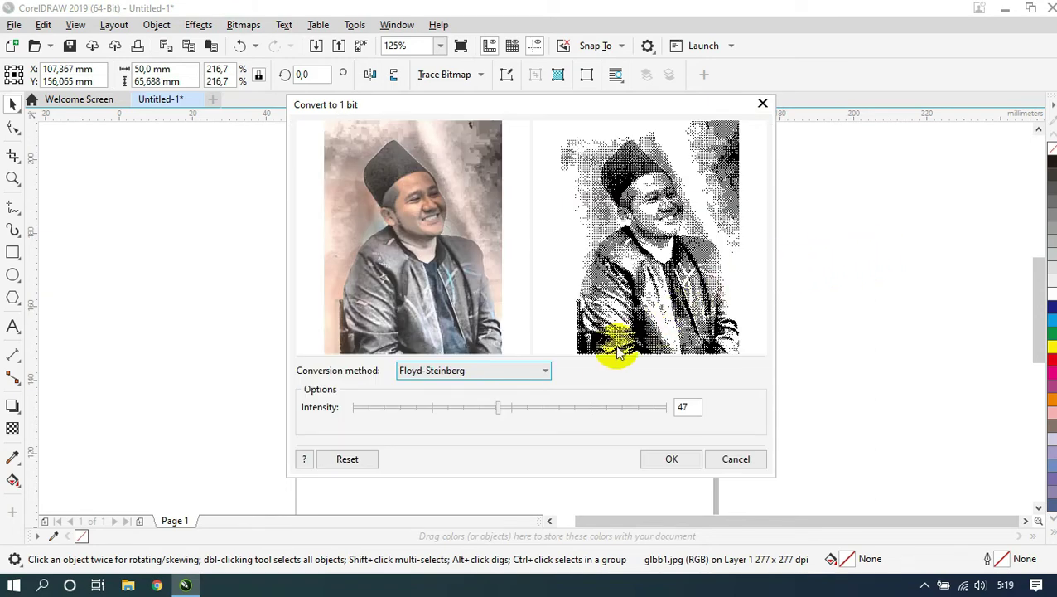
pyautogui.click(537, 373)
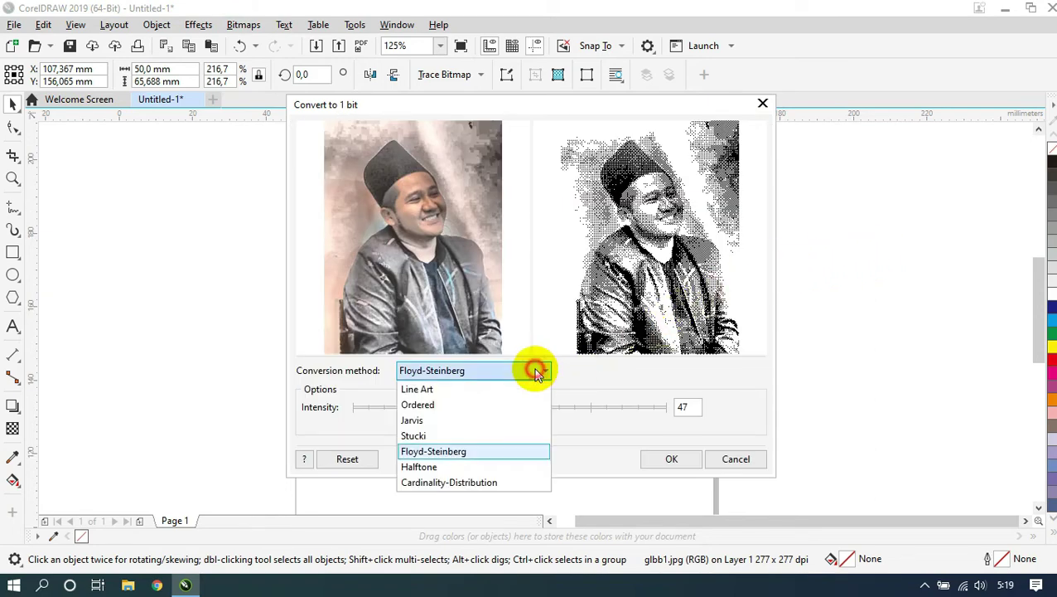
pyautogui.click(508, 419)
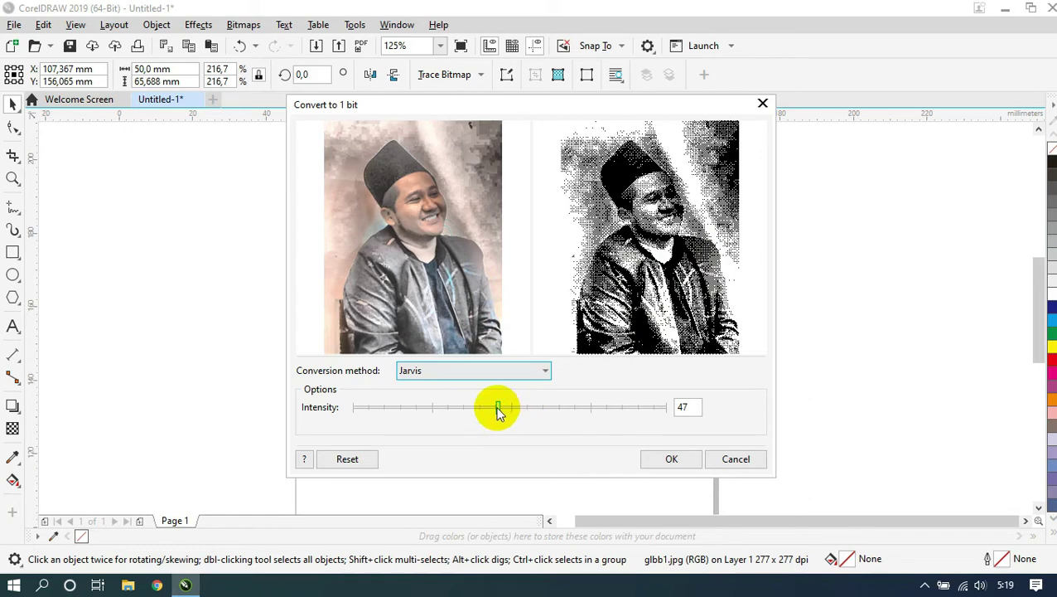
# Step: Try Jarvis intensities of 78, 99 and 63 for the 1-bit conversion
pyautogui.moveTo(498, 405); pyautogui.dragTo(595, 406)
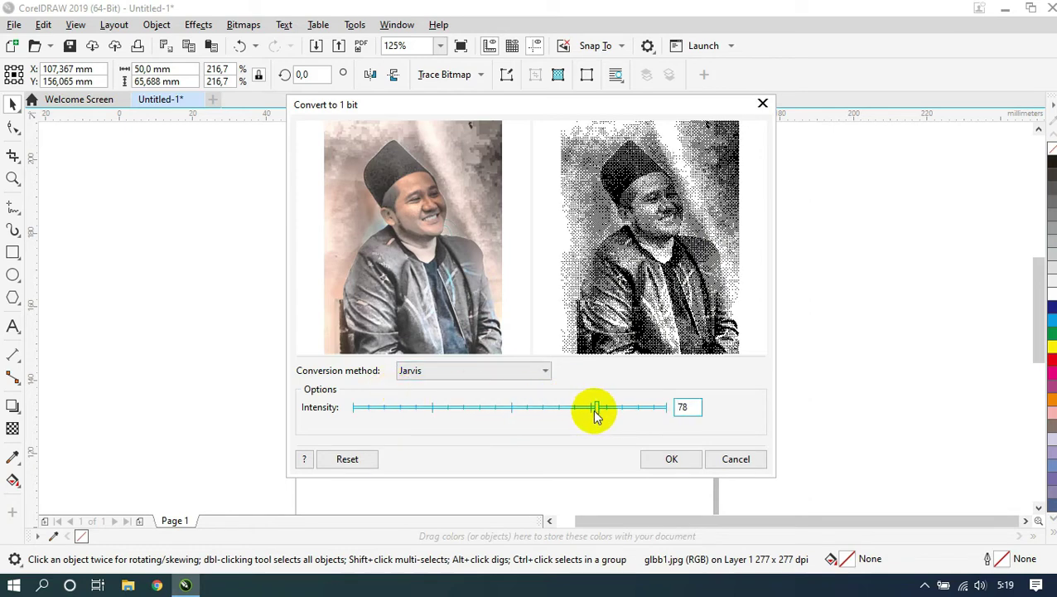
pyautogui.moveTo(595, 409); pyautogui.dragTo(664, 411)
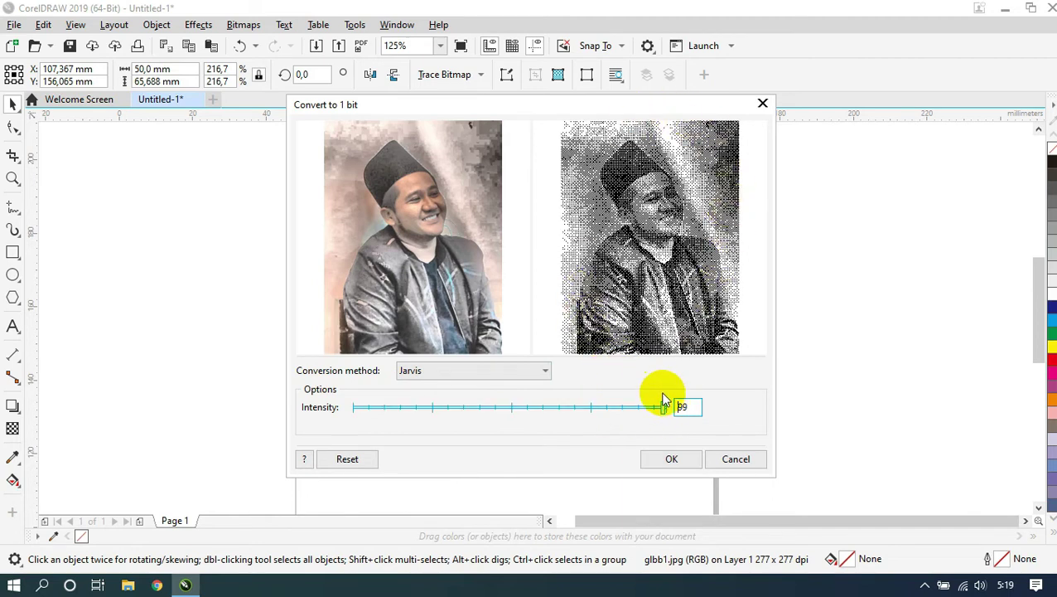
pyautogui.moveTo(661, 410); pyautogui.dragTo(553, 418)
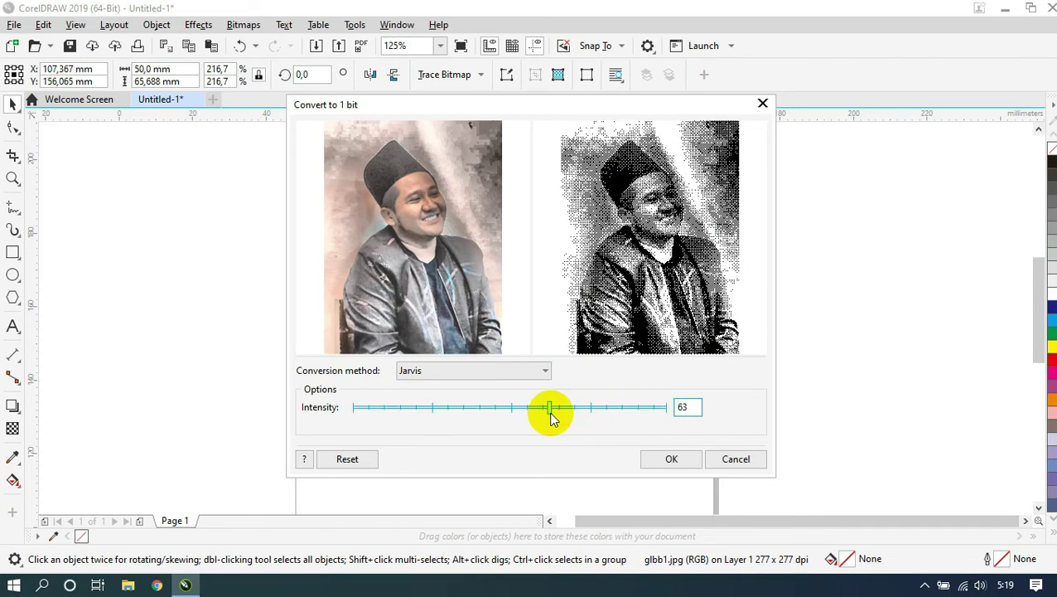
# Step: Set the conversion intensity to 70, apply the 1-bit conversion and deselect the portrait
pyautogui.doubleClick(692, 406)
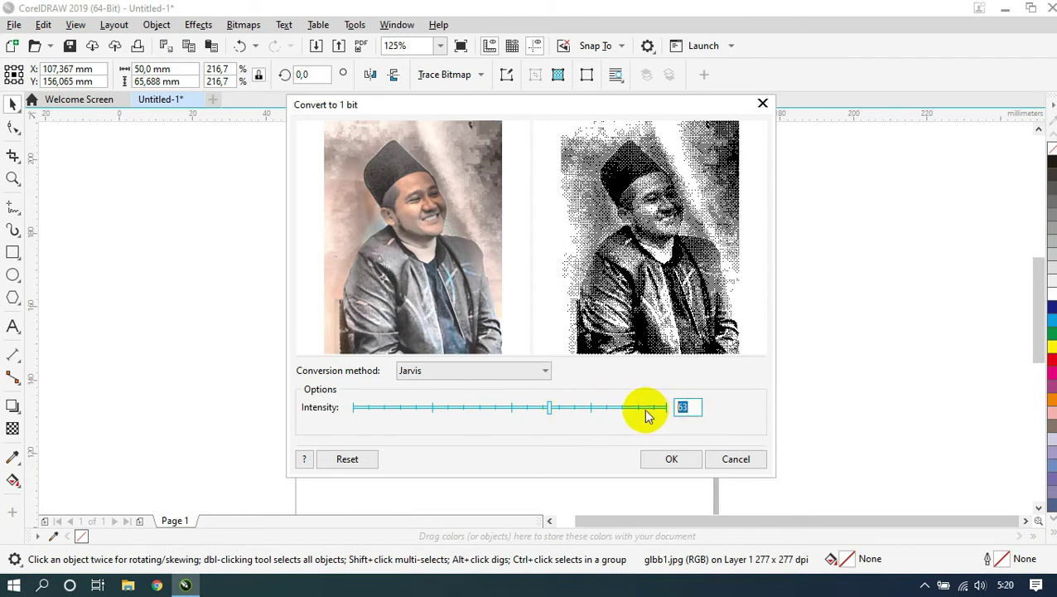
pyautogui.write('7')
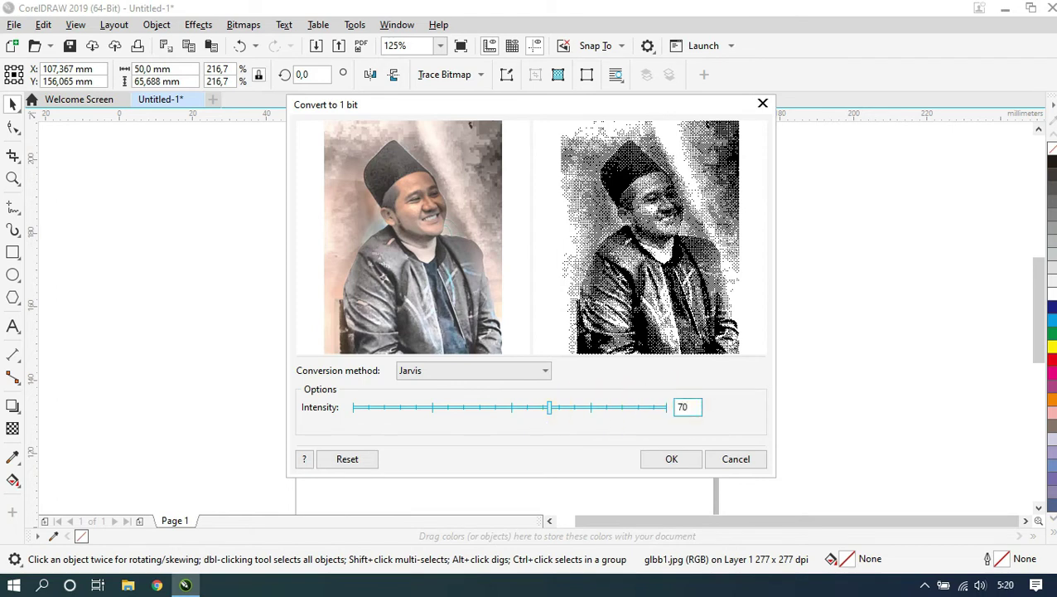
pyautogui.write('0')
pyautogui.press('Return')
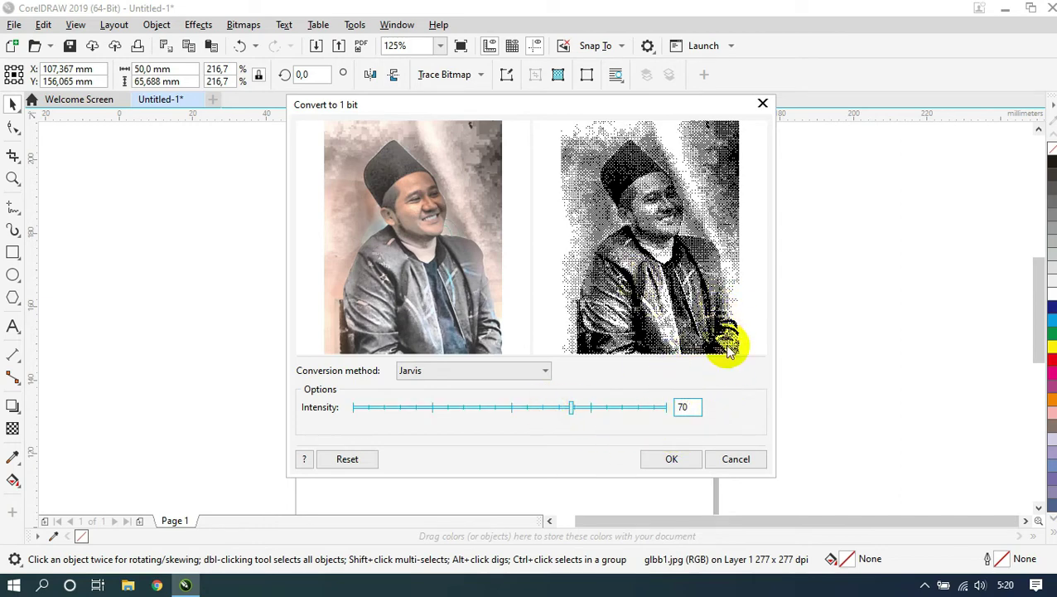
pyautogui.click(673, 458)
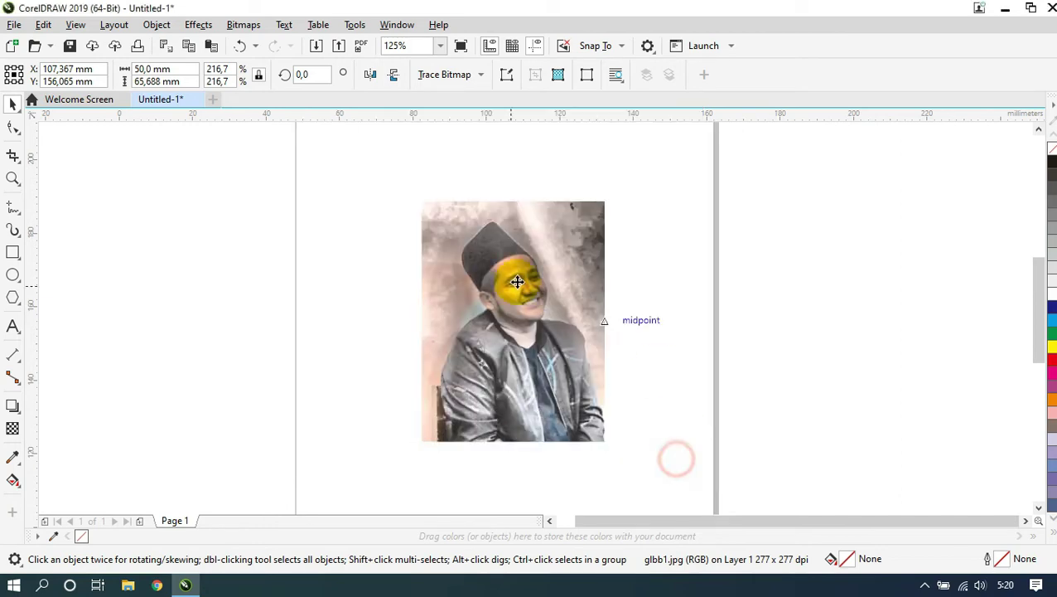
pyautogui.click(657, 311)
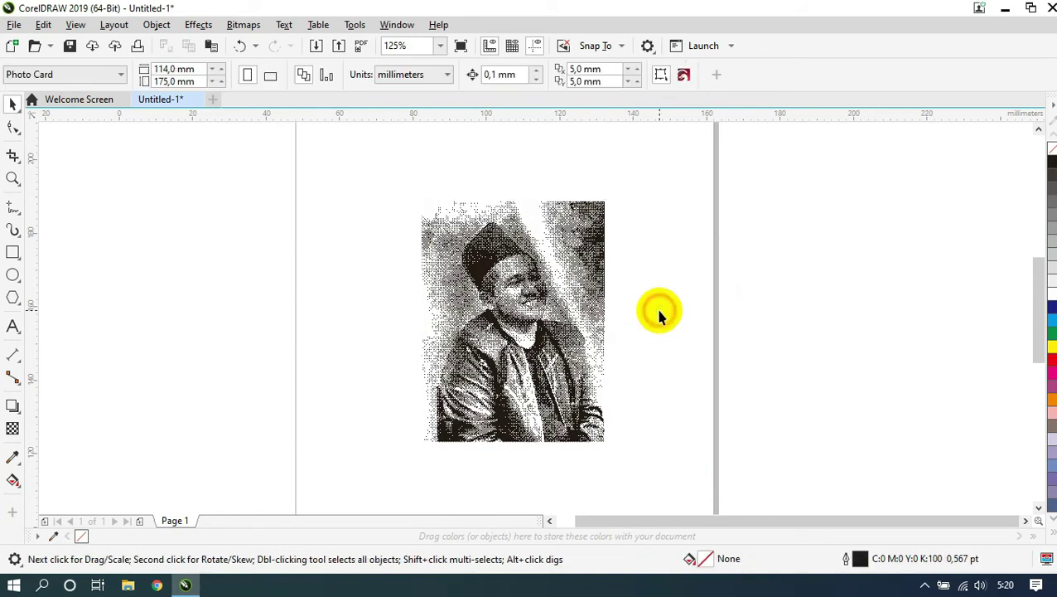
# Step: Send the converted portrait to LightBurn, maximize its window, select the image and decline the version update
pyautogui.click(685, 76)
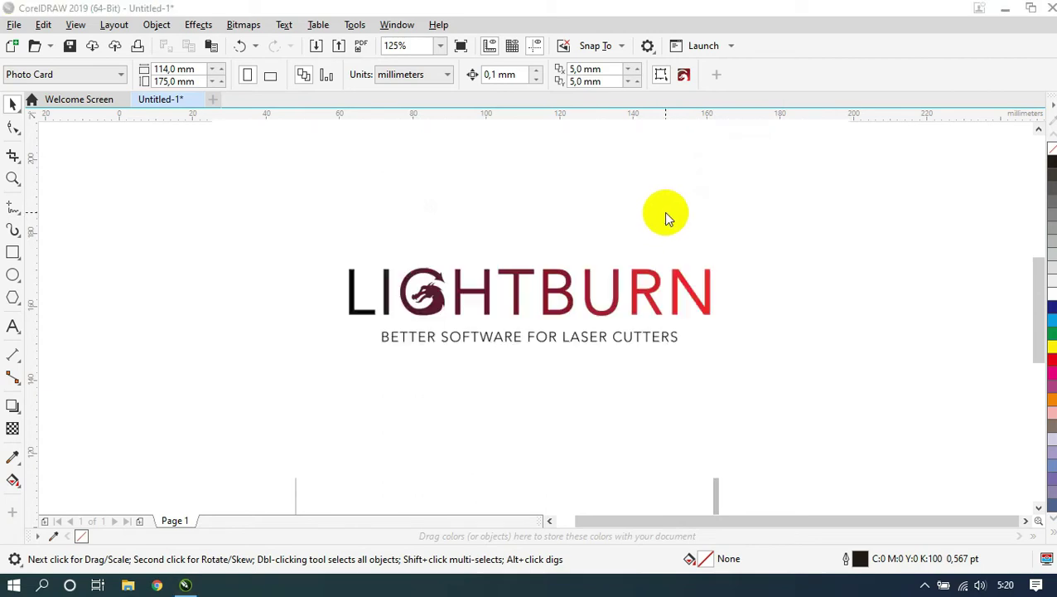
pyautogui.click(1006, 15)
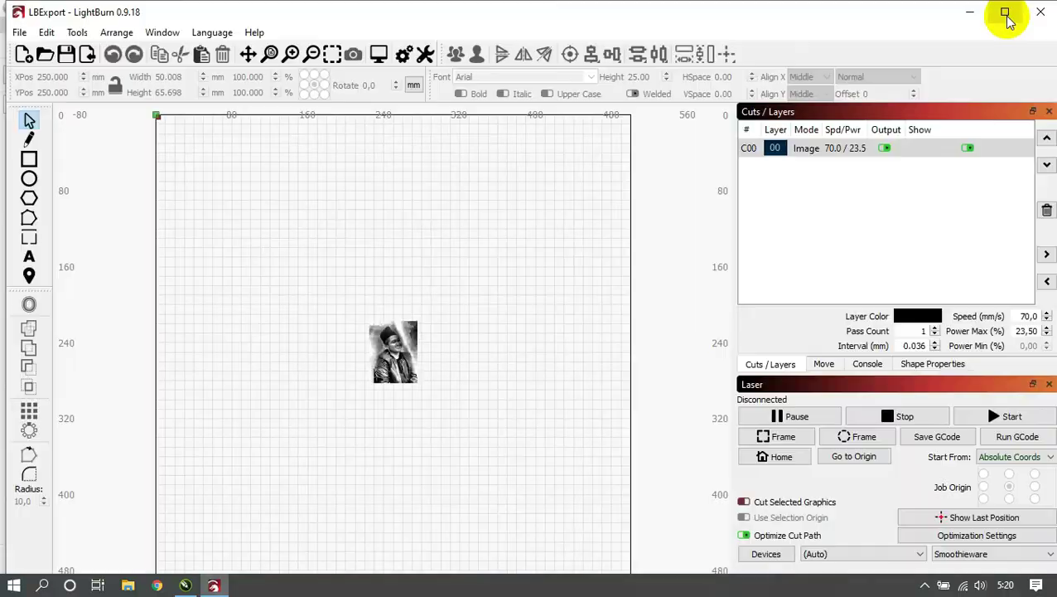
pyautogui.click(395, 346)
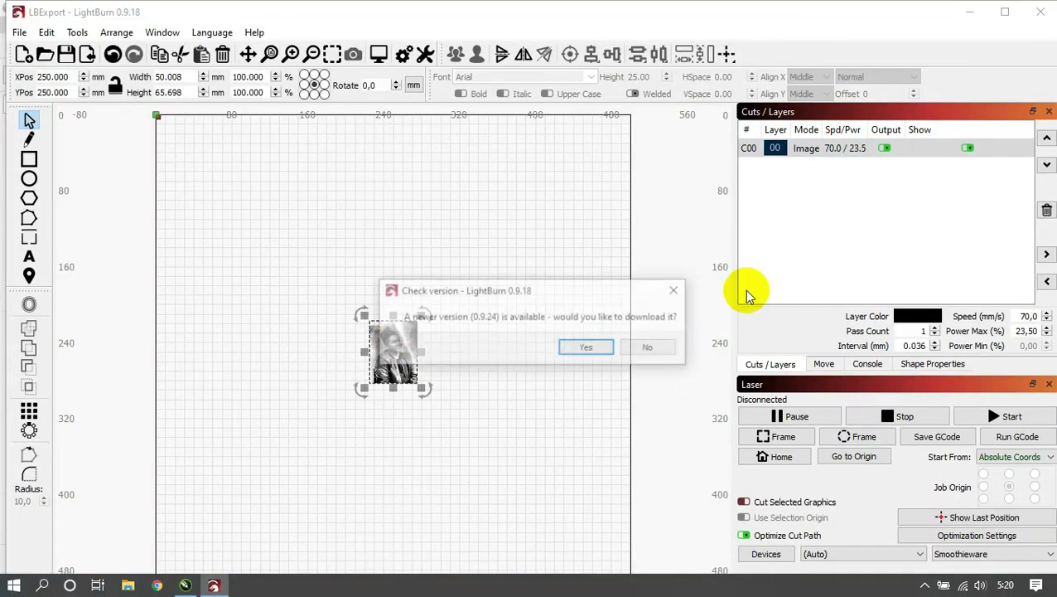
pyautogui.click(643, 347)
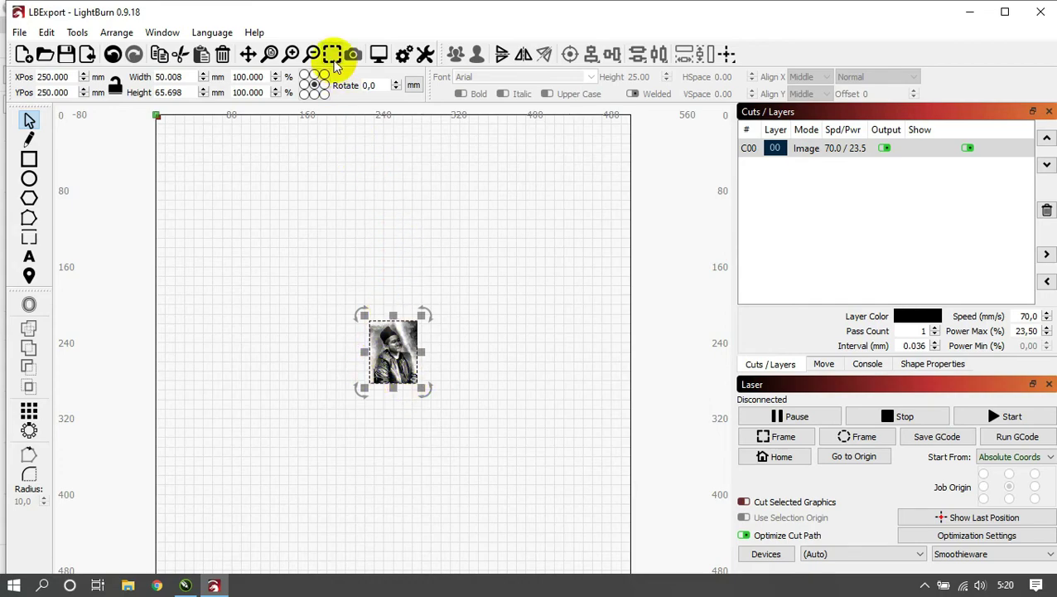
# Step: Examine the exported portrait up close and in the engraving preview, leaving the preview closed
pyautogui.click(333, 56)
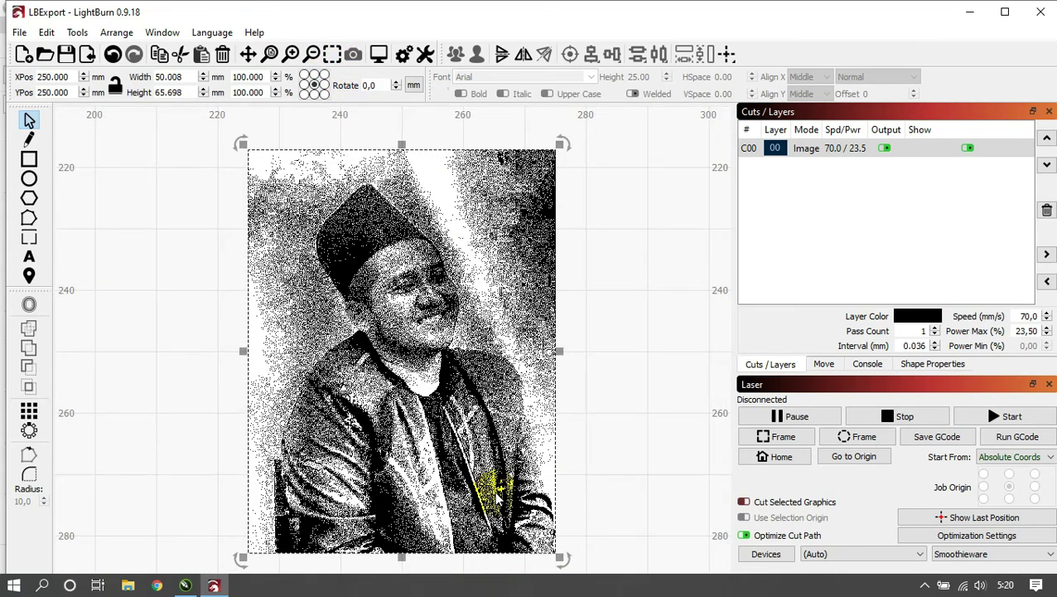
pyautogui.click(378, 53)
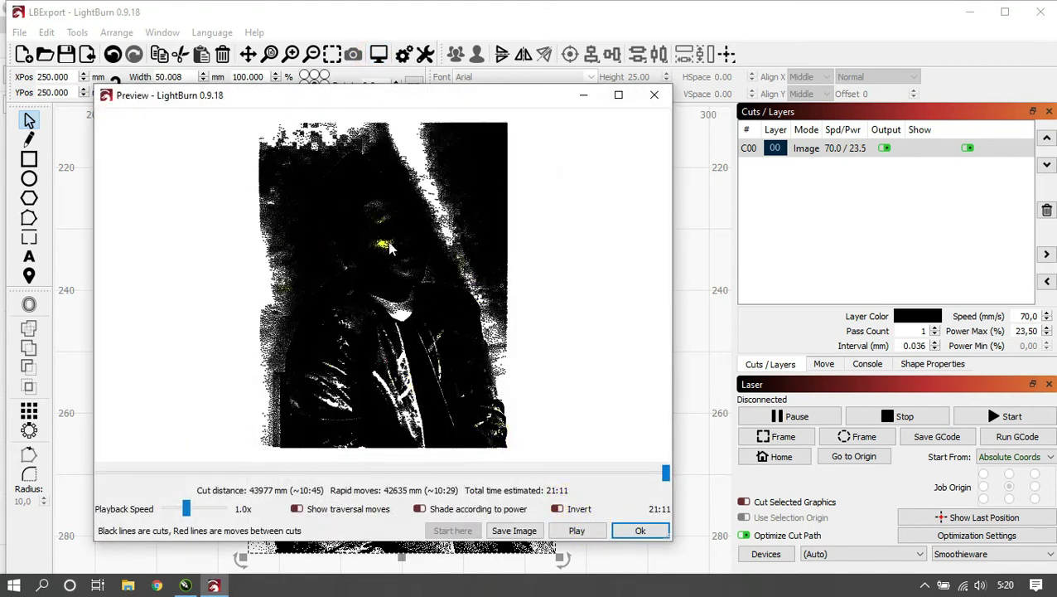
pyautogui.click(653, 94)
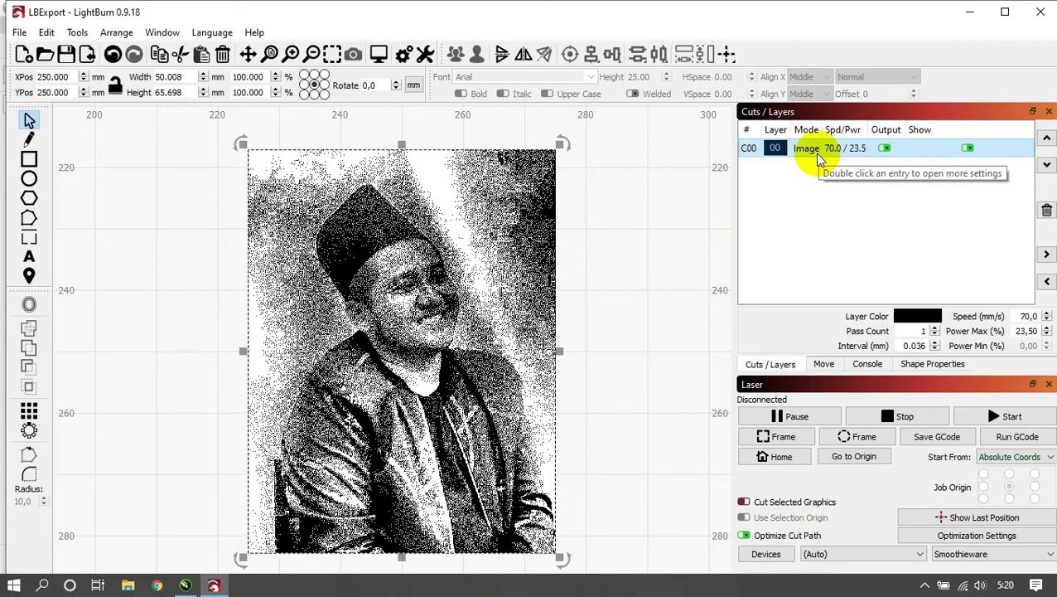
# Step: Open the image layer's cut settings, keeping the dialog clear of the portrait, and set the image mode to Jarvis
pyautogui.doubleClick(819, 158)
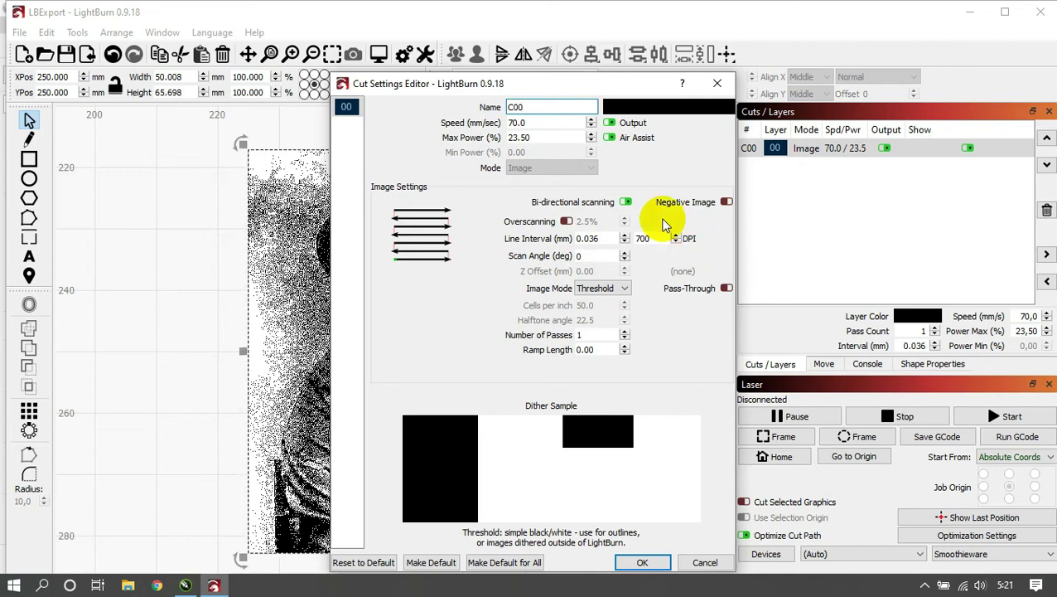
pyautogui.moveTo(600, 84); pyautogui.dragTo(727, 71)
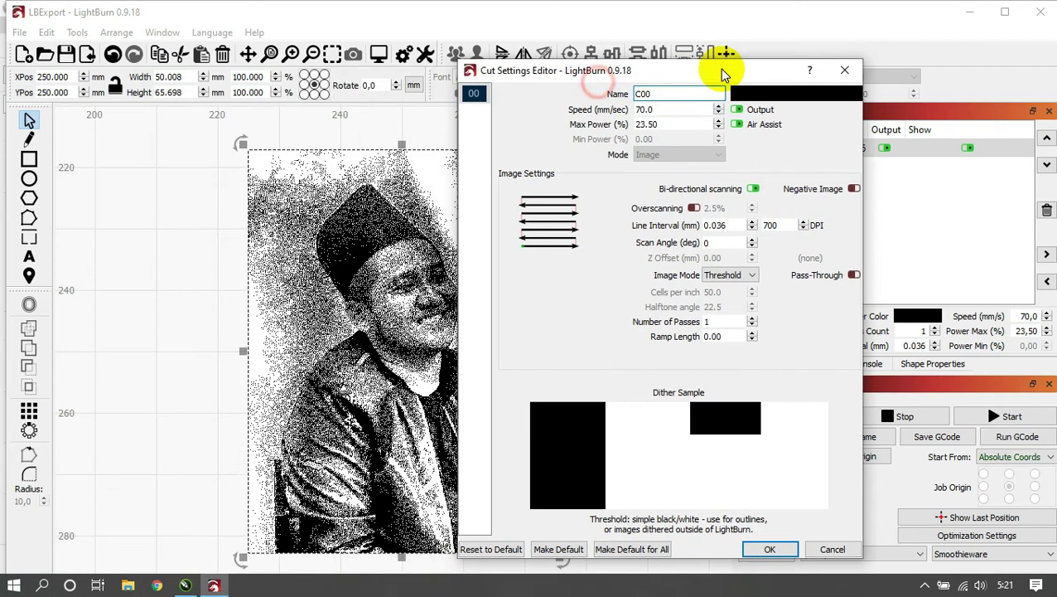
pyautogui.click(752, 277)
pyautogui.click(750, 342)
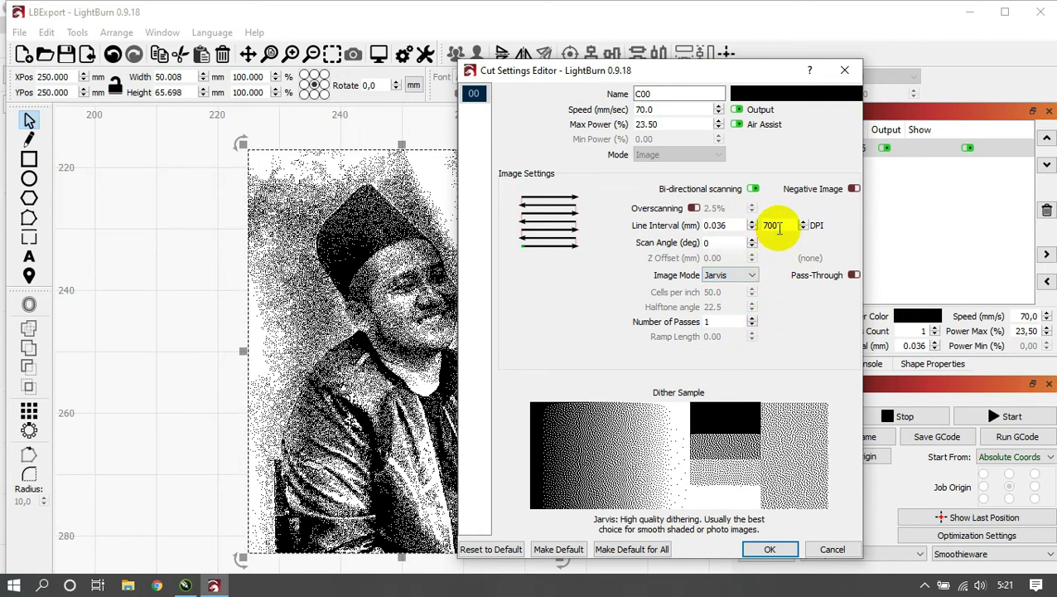
# Step: Set the line resolution to 200 DPI, apply the cut settings and check the portrait in the engraving preview
pyautogui.click(769, 226)
pyautogui.moveTo(771, 226); pyautogui.dragTo(754, 234)
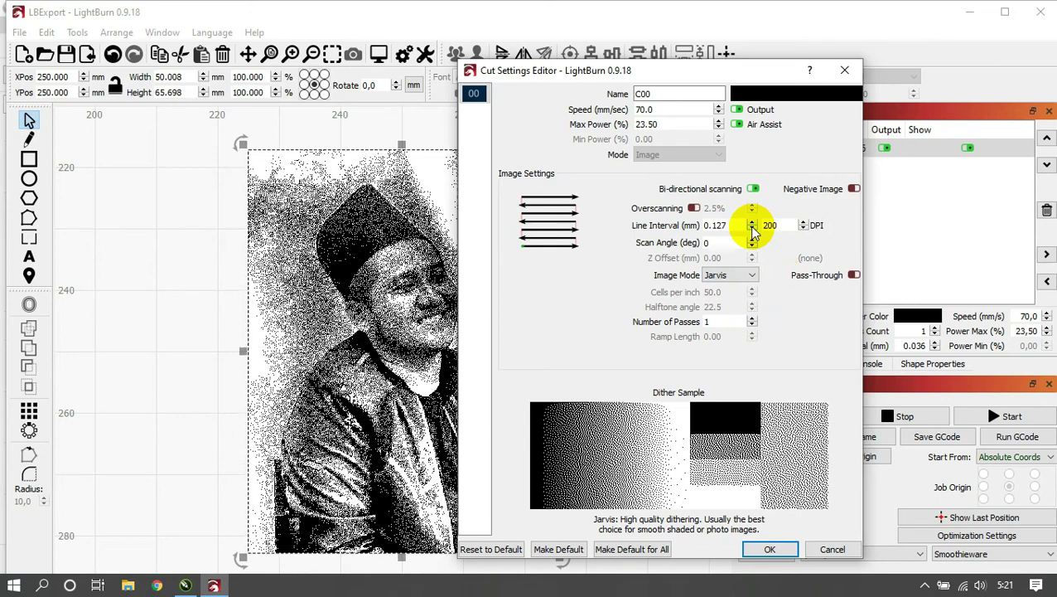
pyautogui.moveTo(729, 73); pyautogui.dragTo(887, 69)
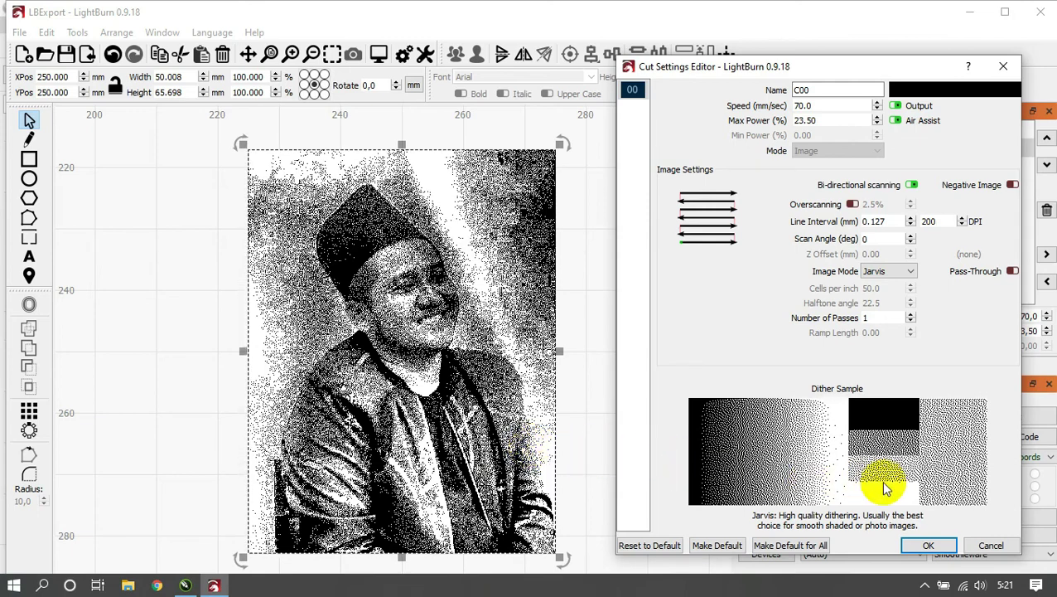
pyautogui.click(930, 220)
pyautogui.doubleClick(929, 220)
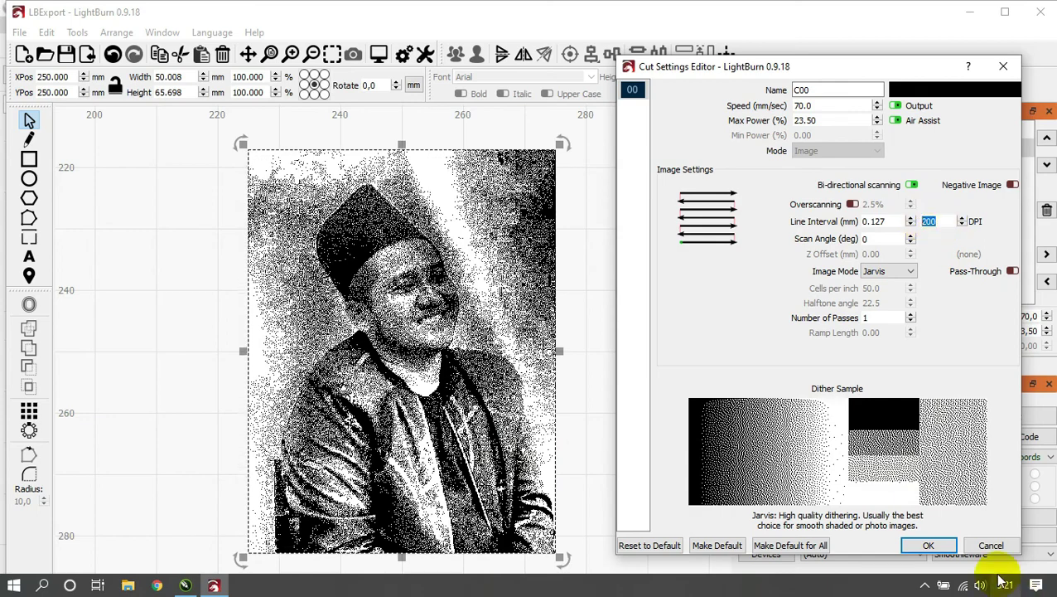
pyautogui.click(943, 547)
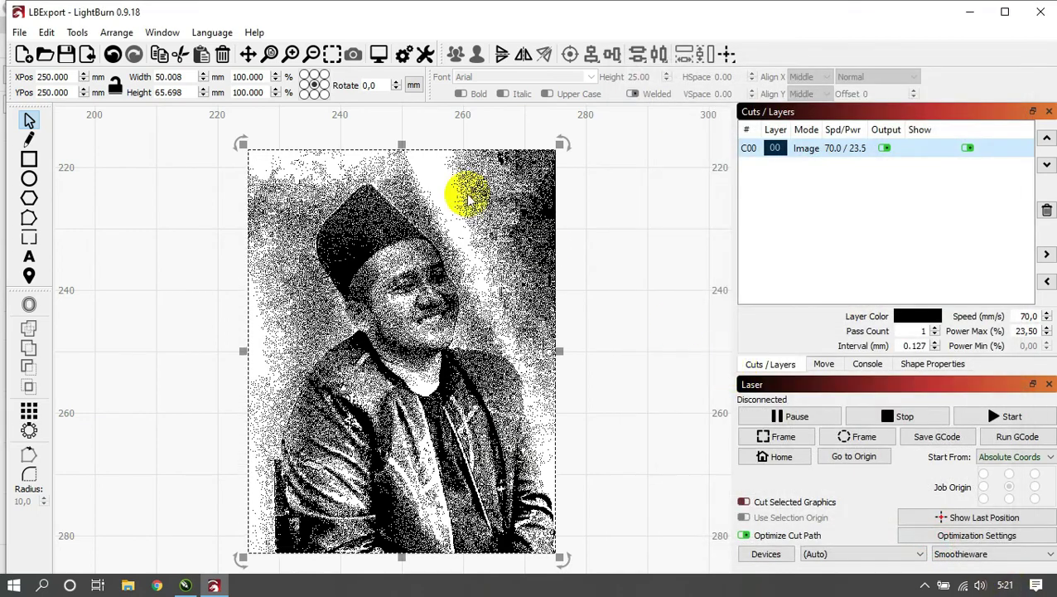
pyautogui.click(379, 55)
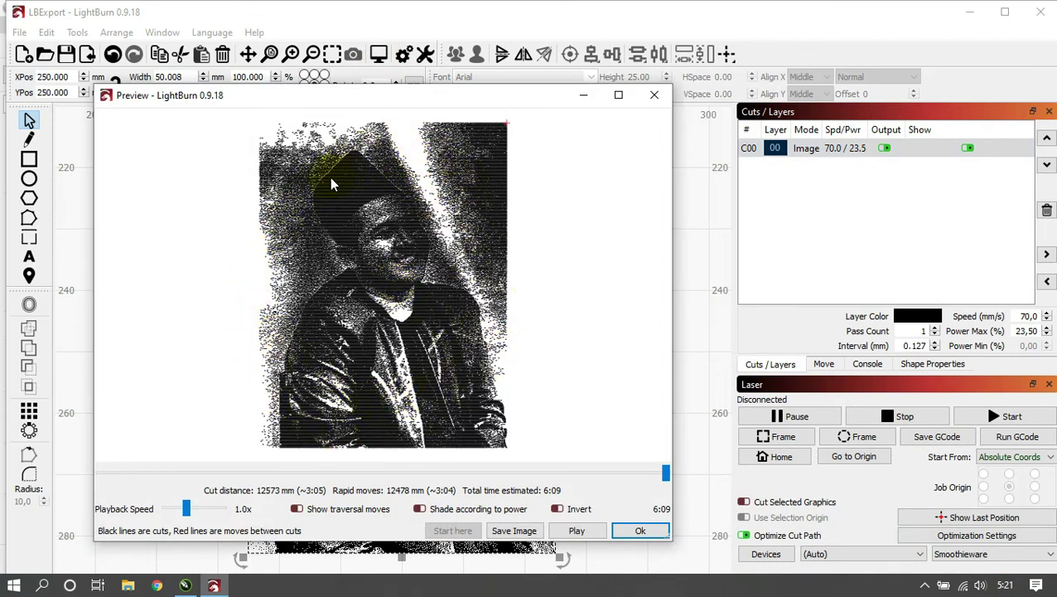
pyautogui.click(654, 529)
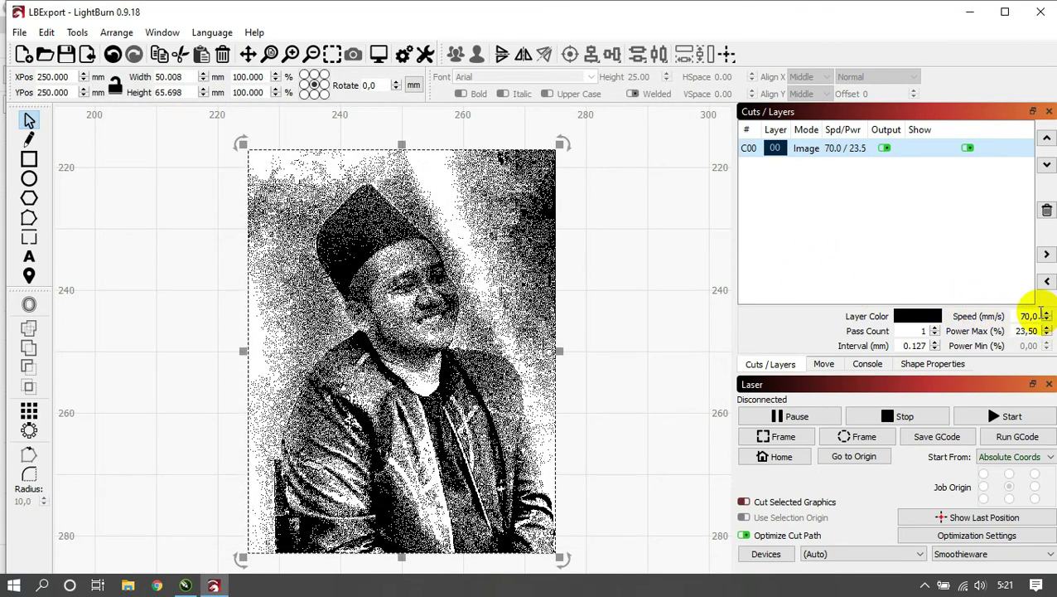
# Step: Set the image layer's speed to 65 mm/s and open its maximum power value for editing
pyautogui.moveTo(1041, 314); pyautogui.dragTo(1010, 316)
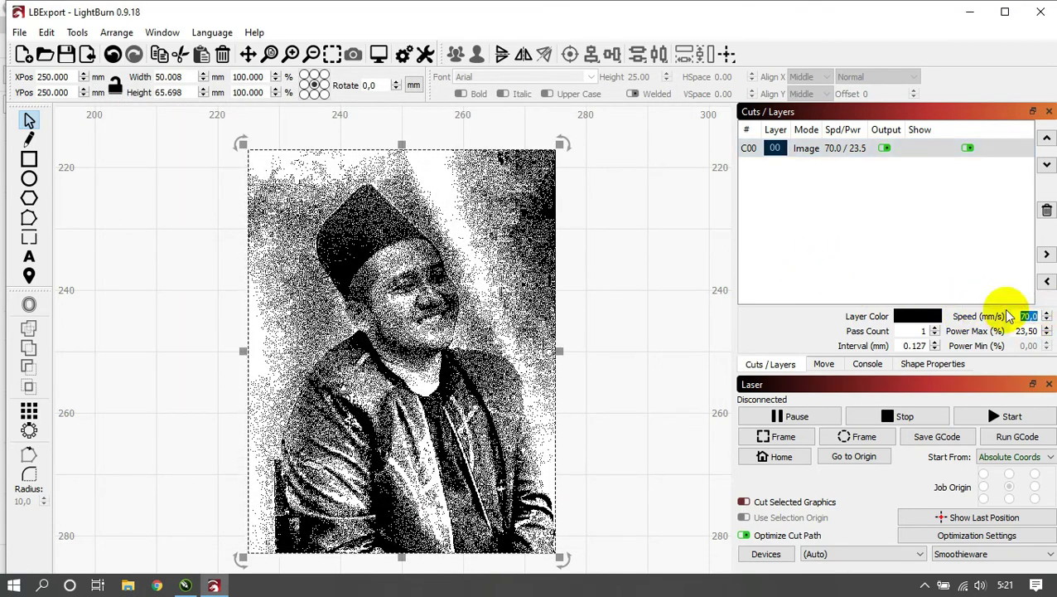
pyautogui.write('65')
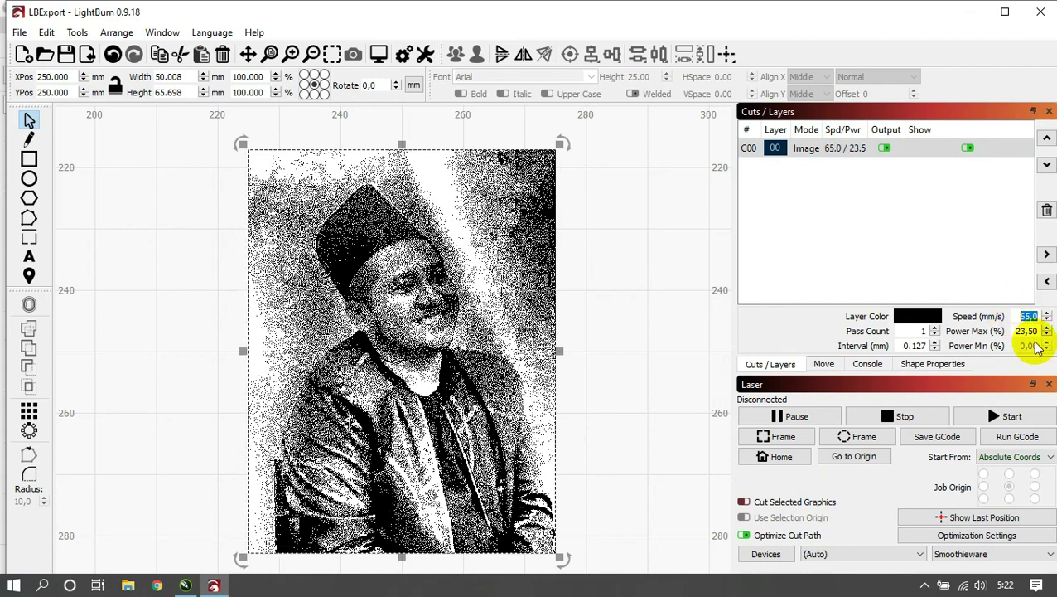
pyautogui.click(1038, 331)
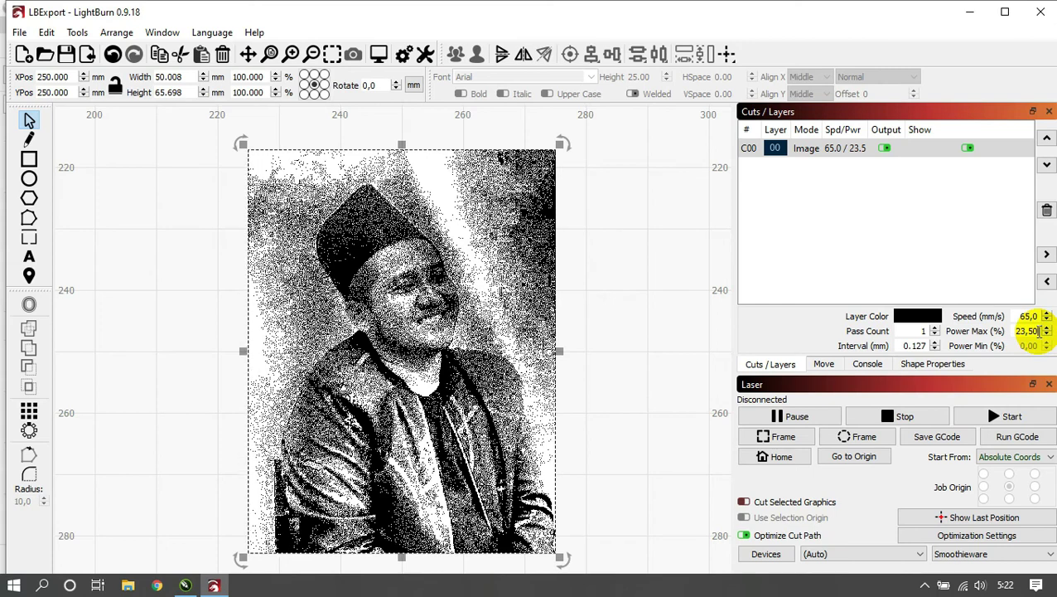